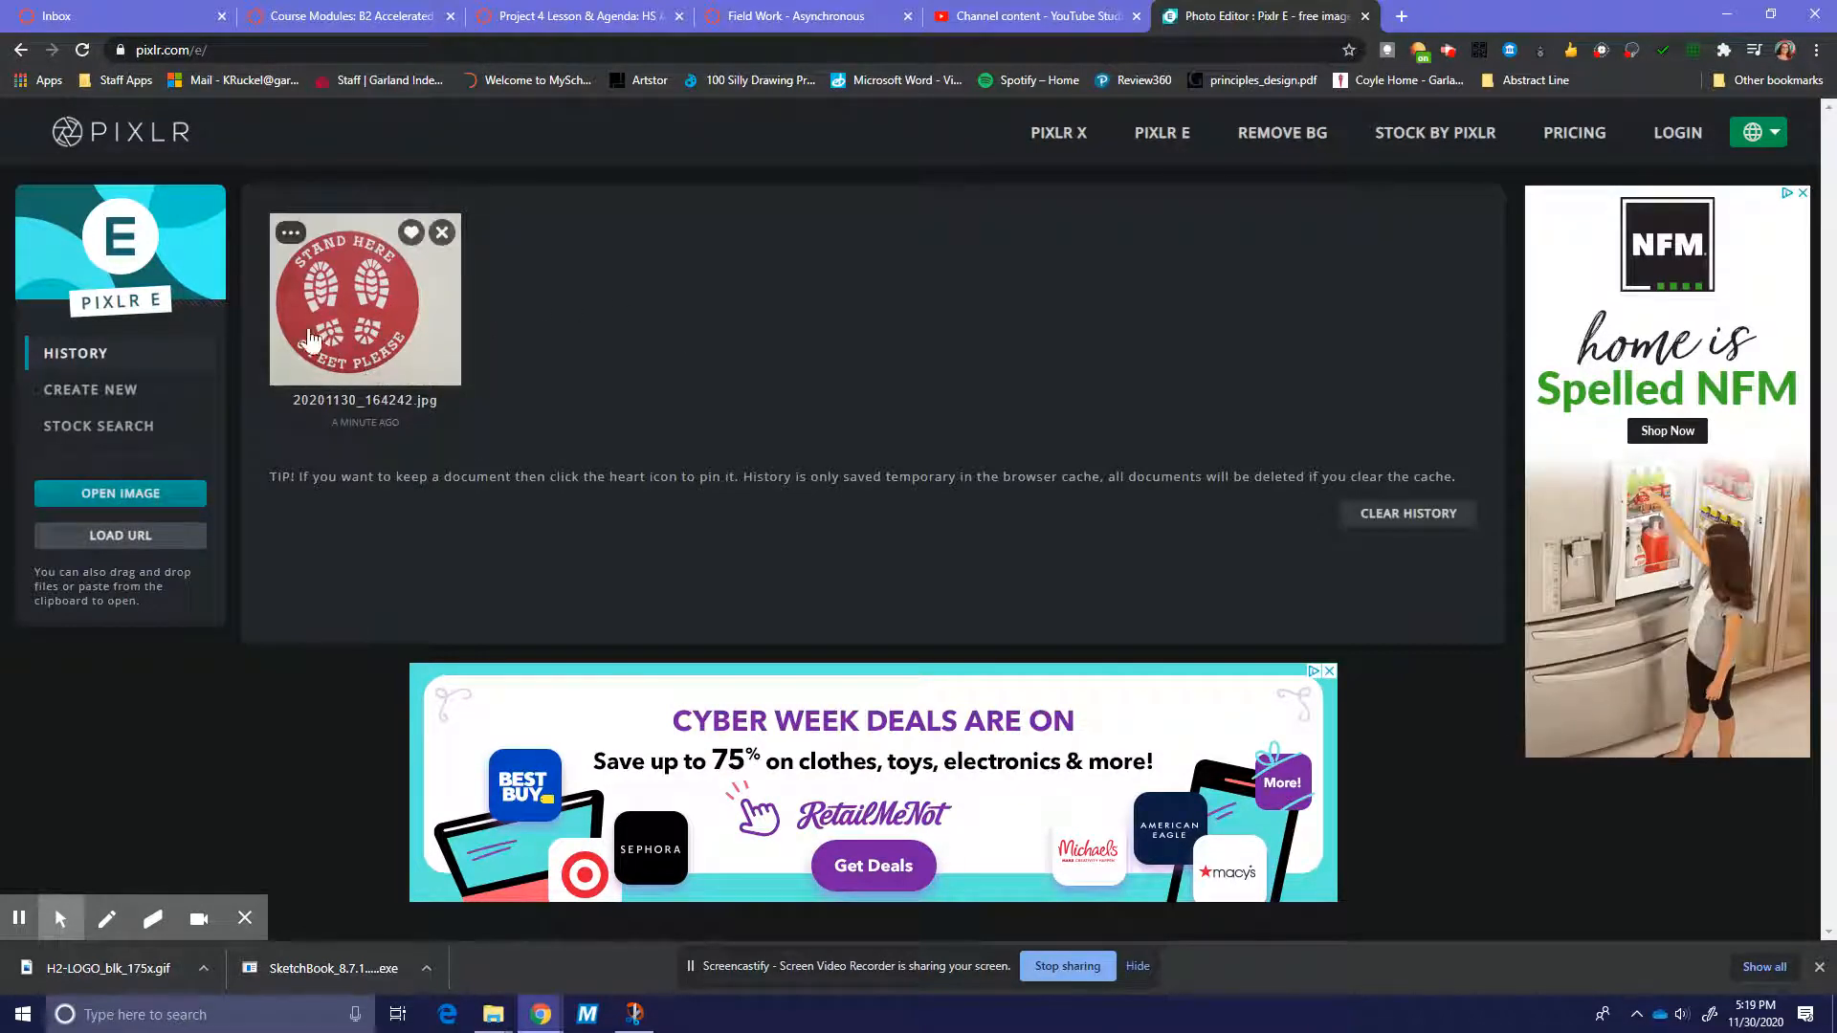
Open the photo 20201130_164511 and pre-resize it to Full HD, 1920 x 1080
click(115, 498)
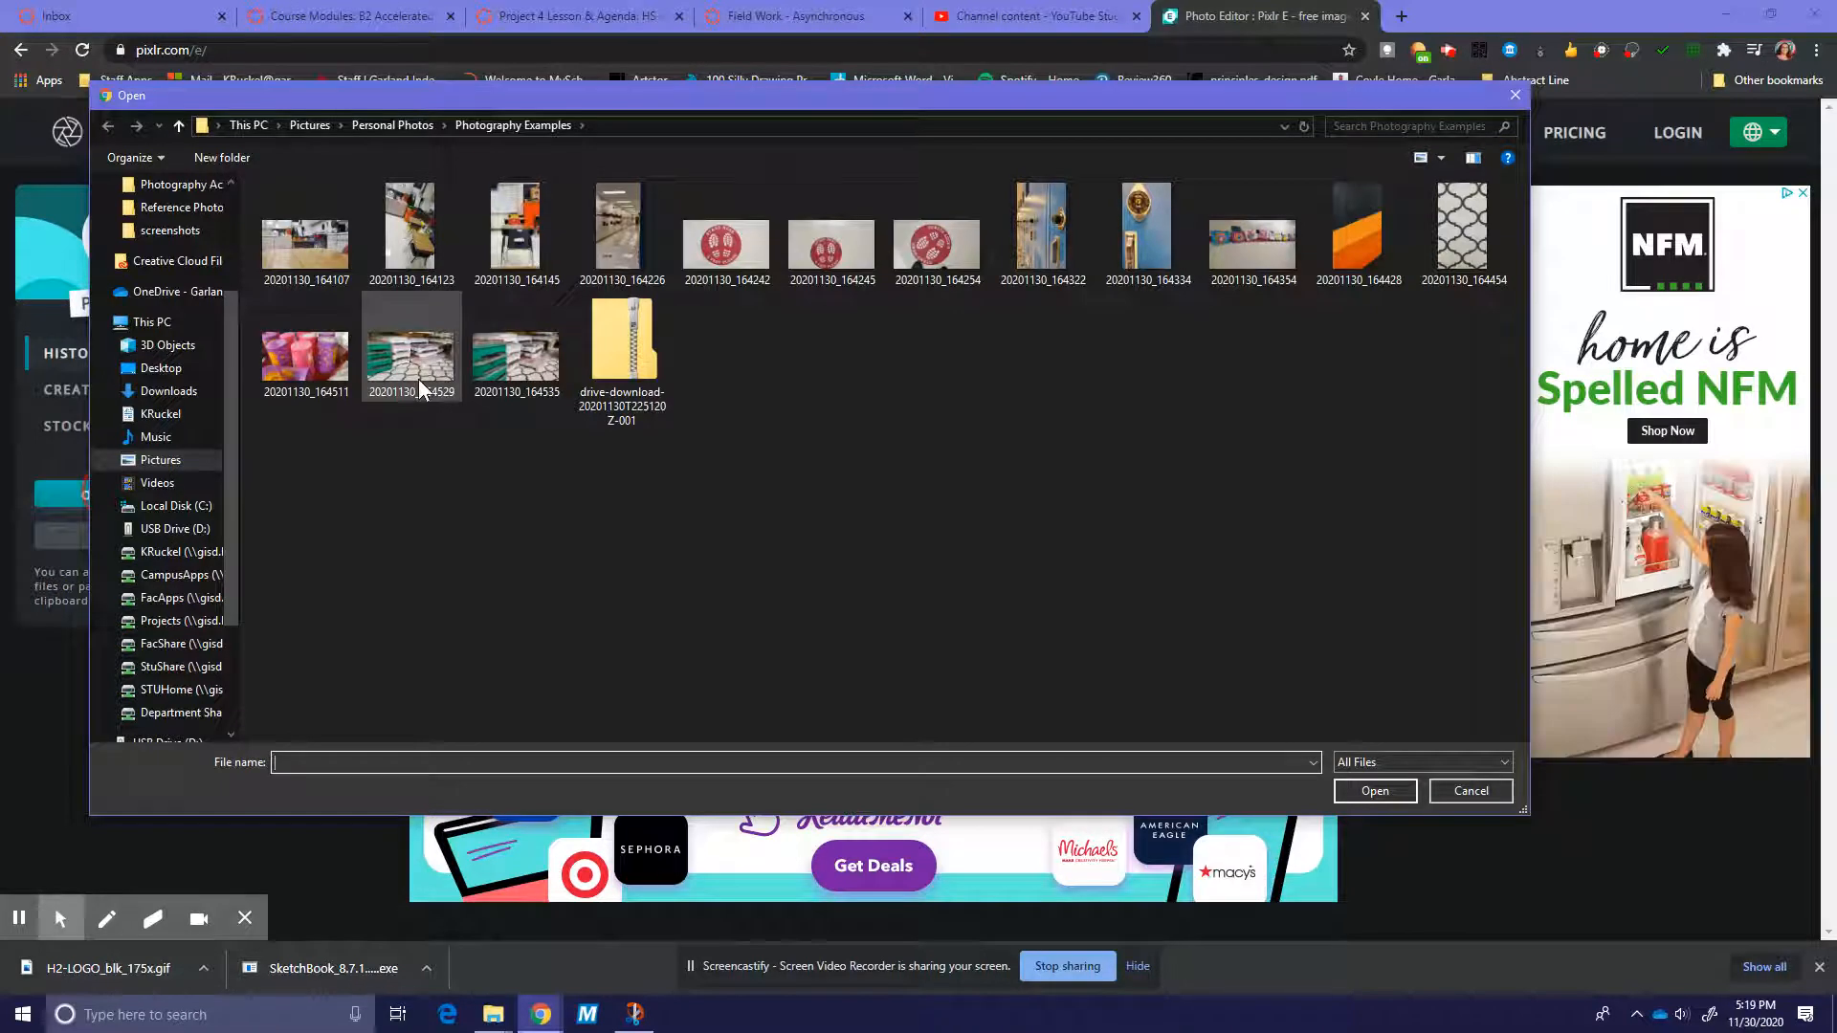
click(291, 364)
click(1391, 790)
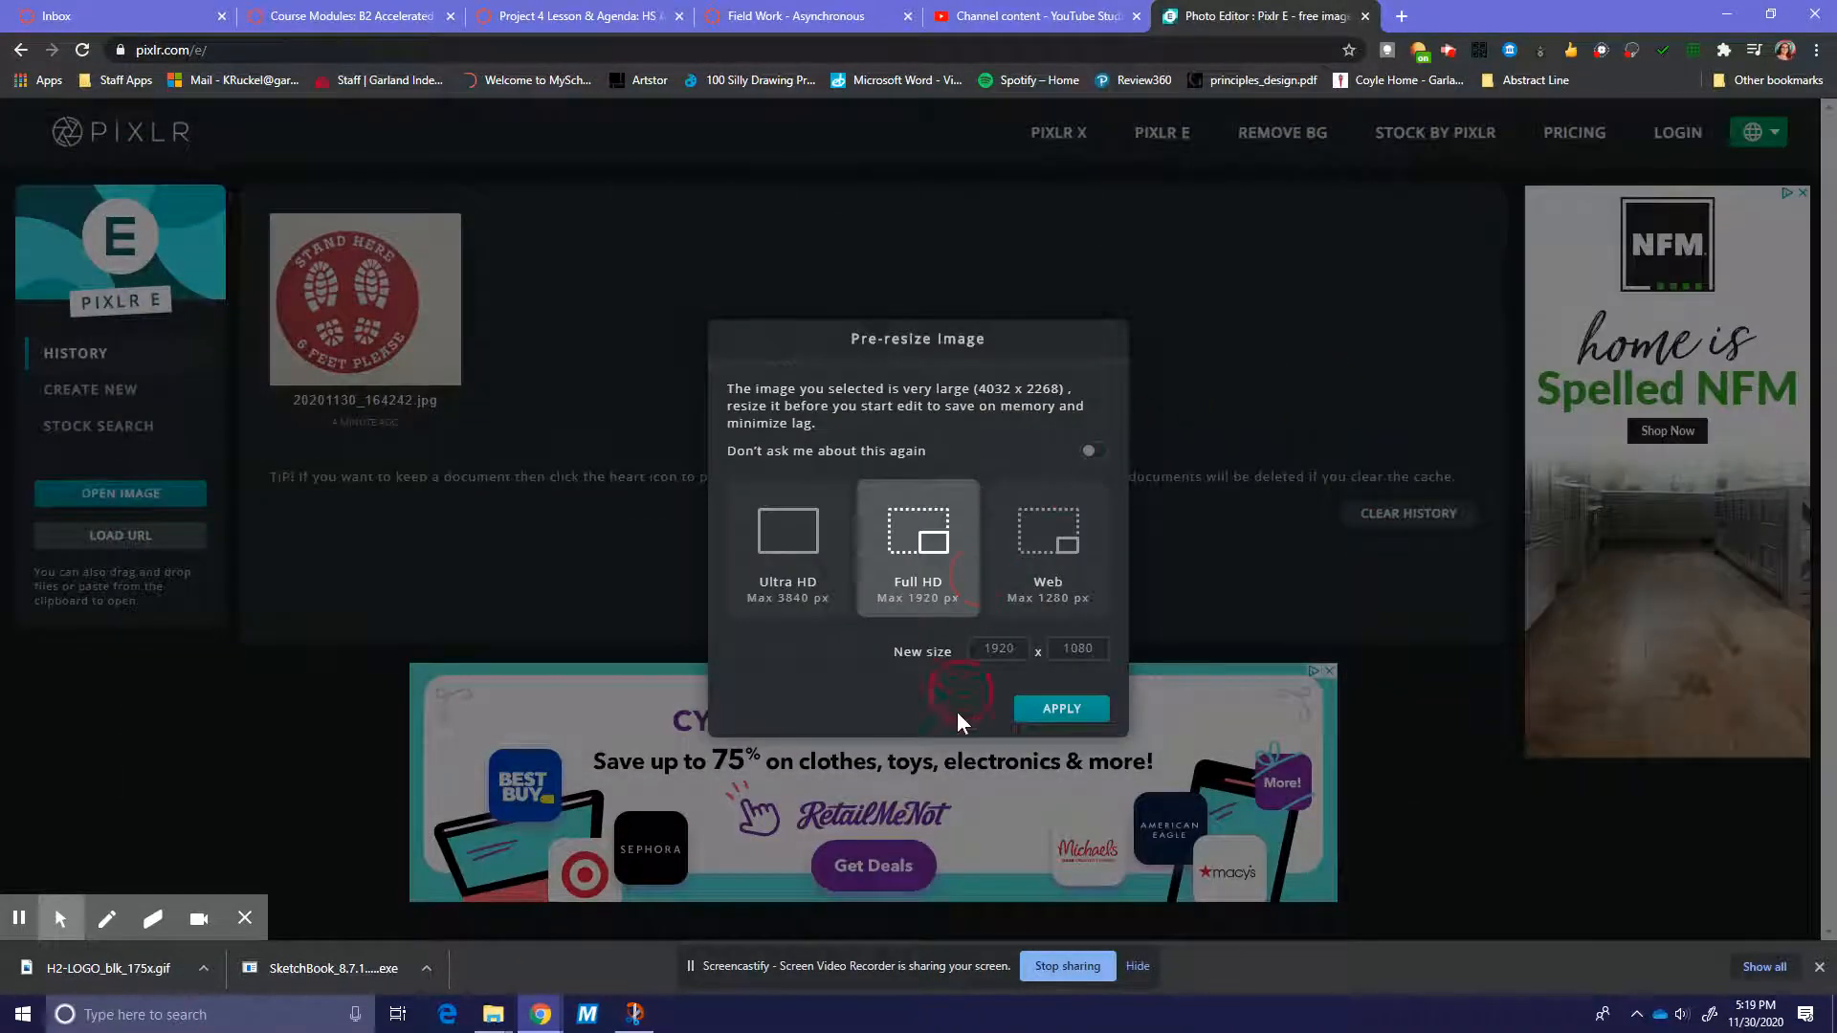
click(1057, 718)
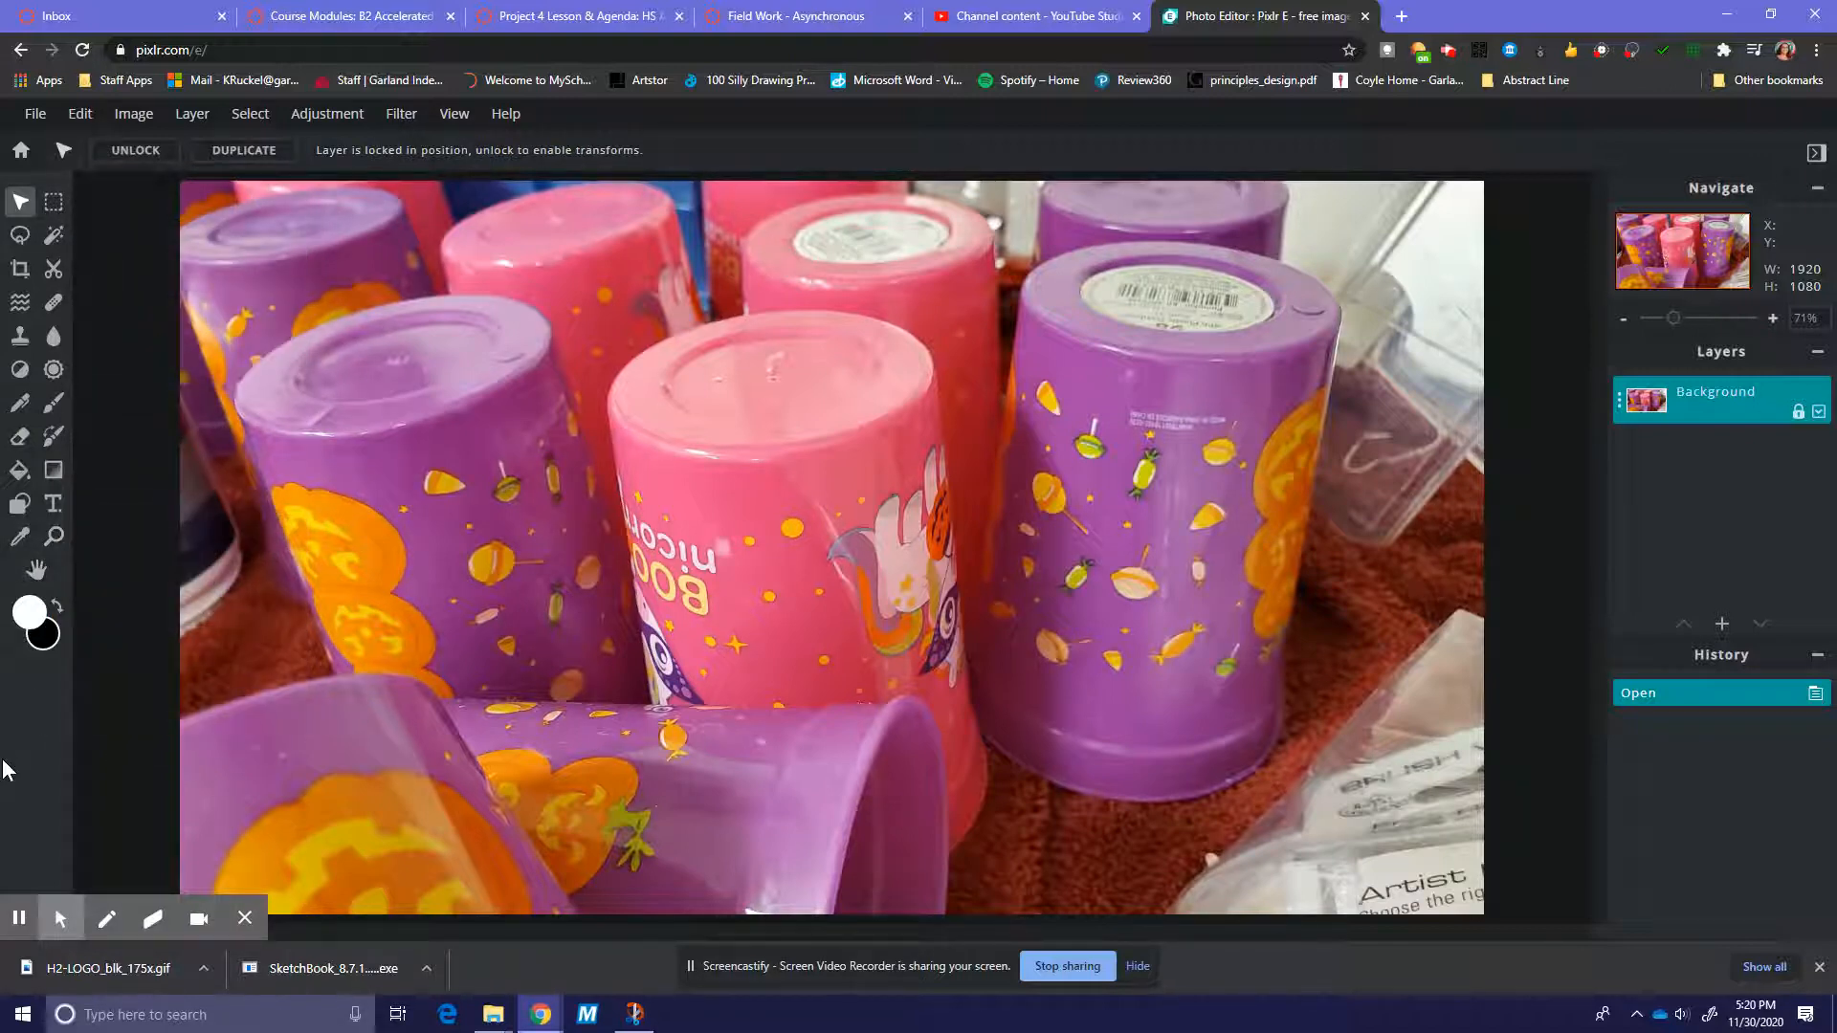
Darken the midtones on the bottom recess of the front purple cup on the left with the toning brush at 40 px
click(24, 378)
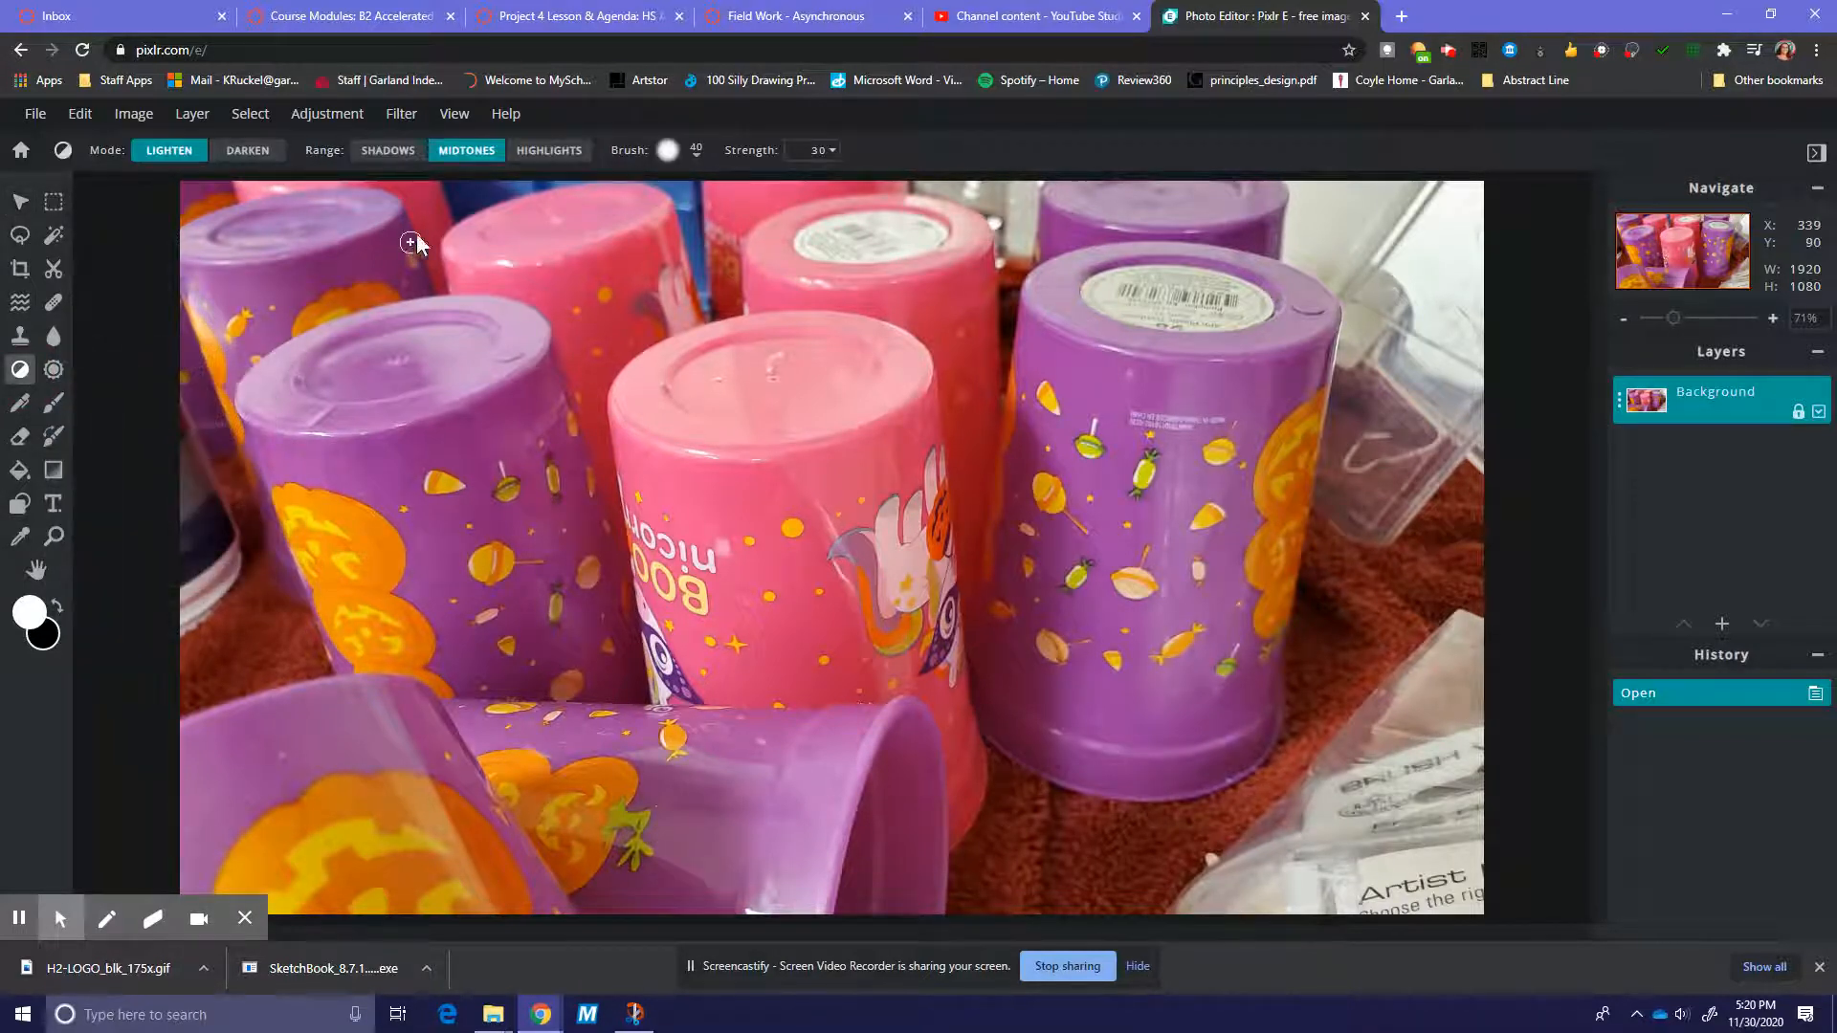
click(248, 154)
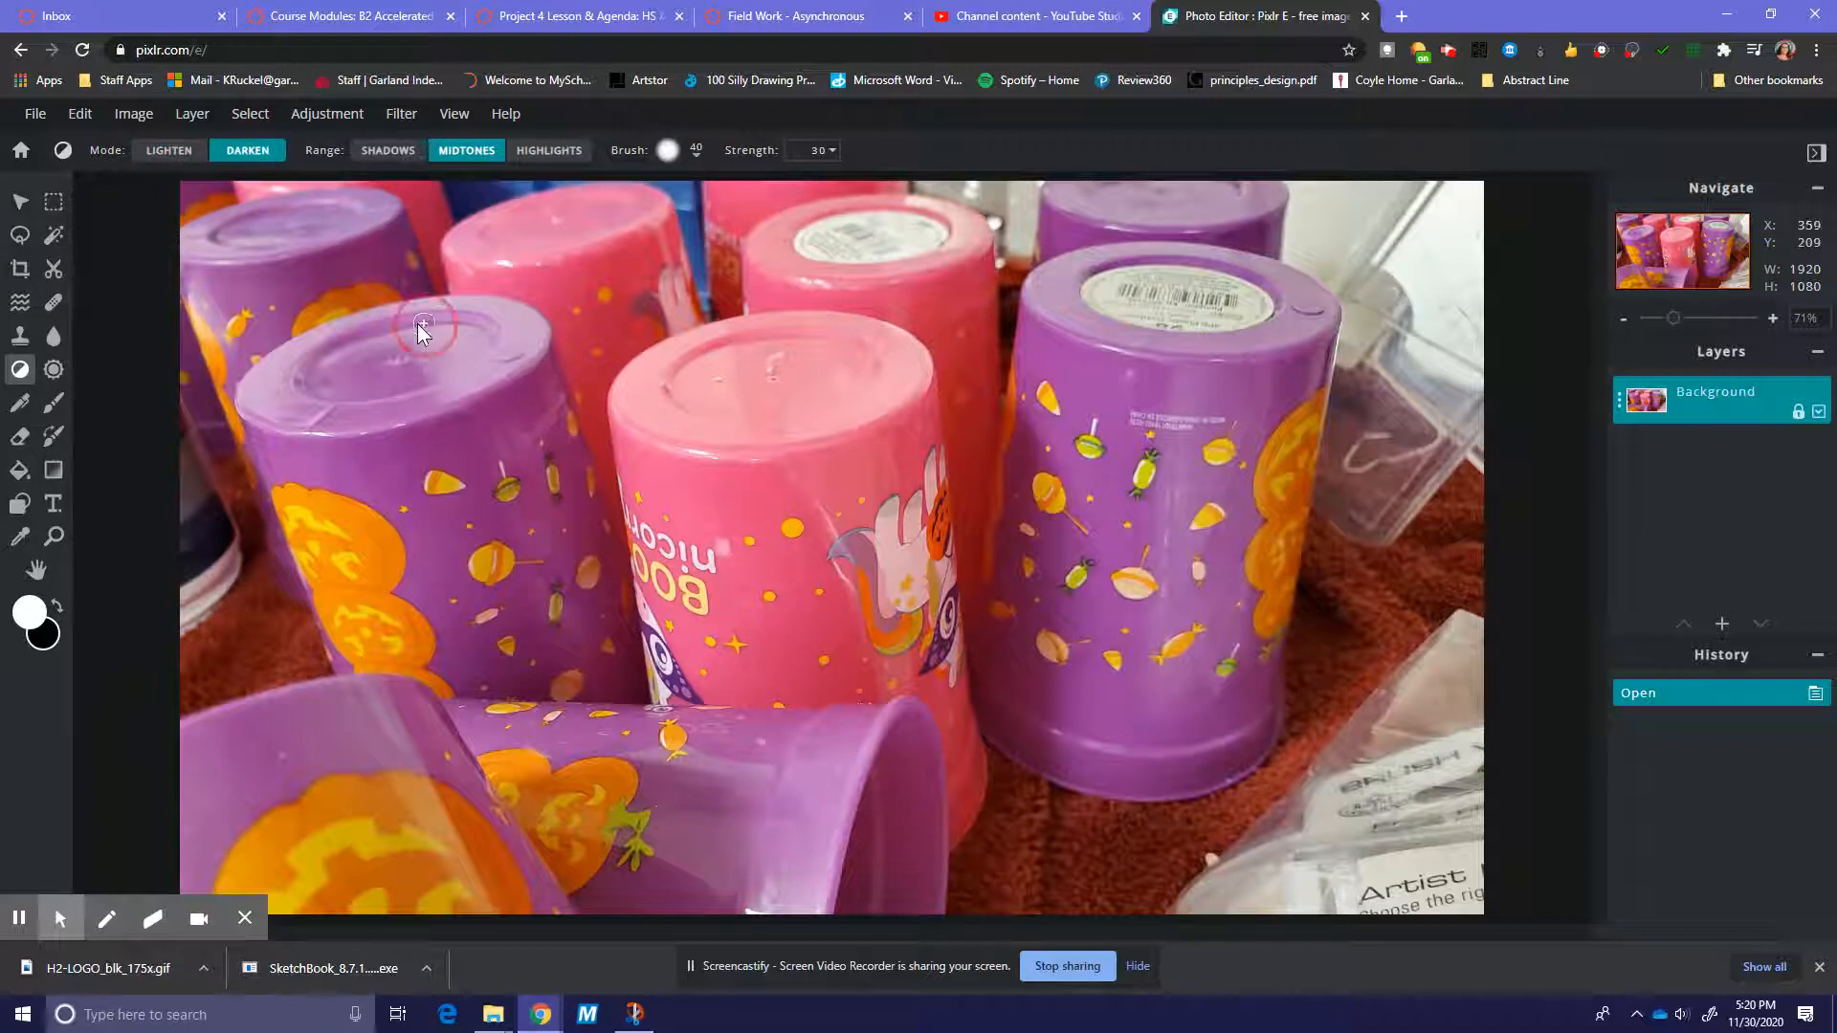
mouse_move(407, 327)
mouse_down()
mouse_move(475, 327)
mouse_move(345, 340)
mouse_up()
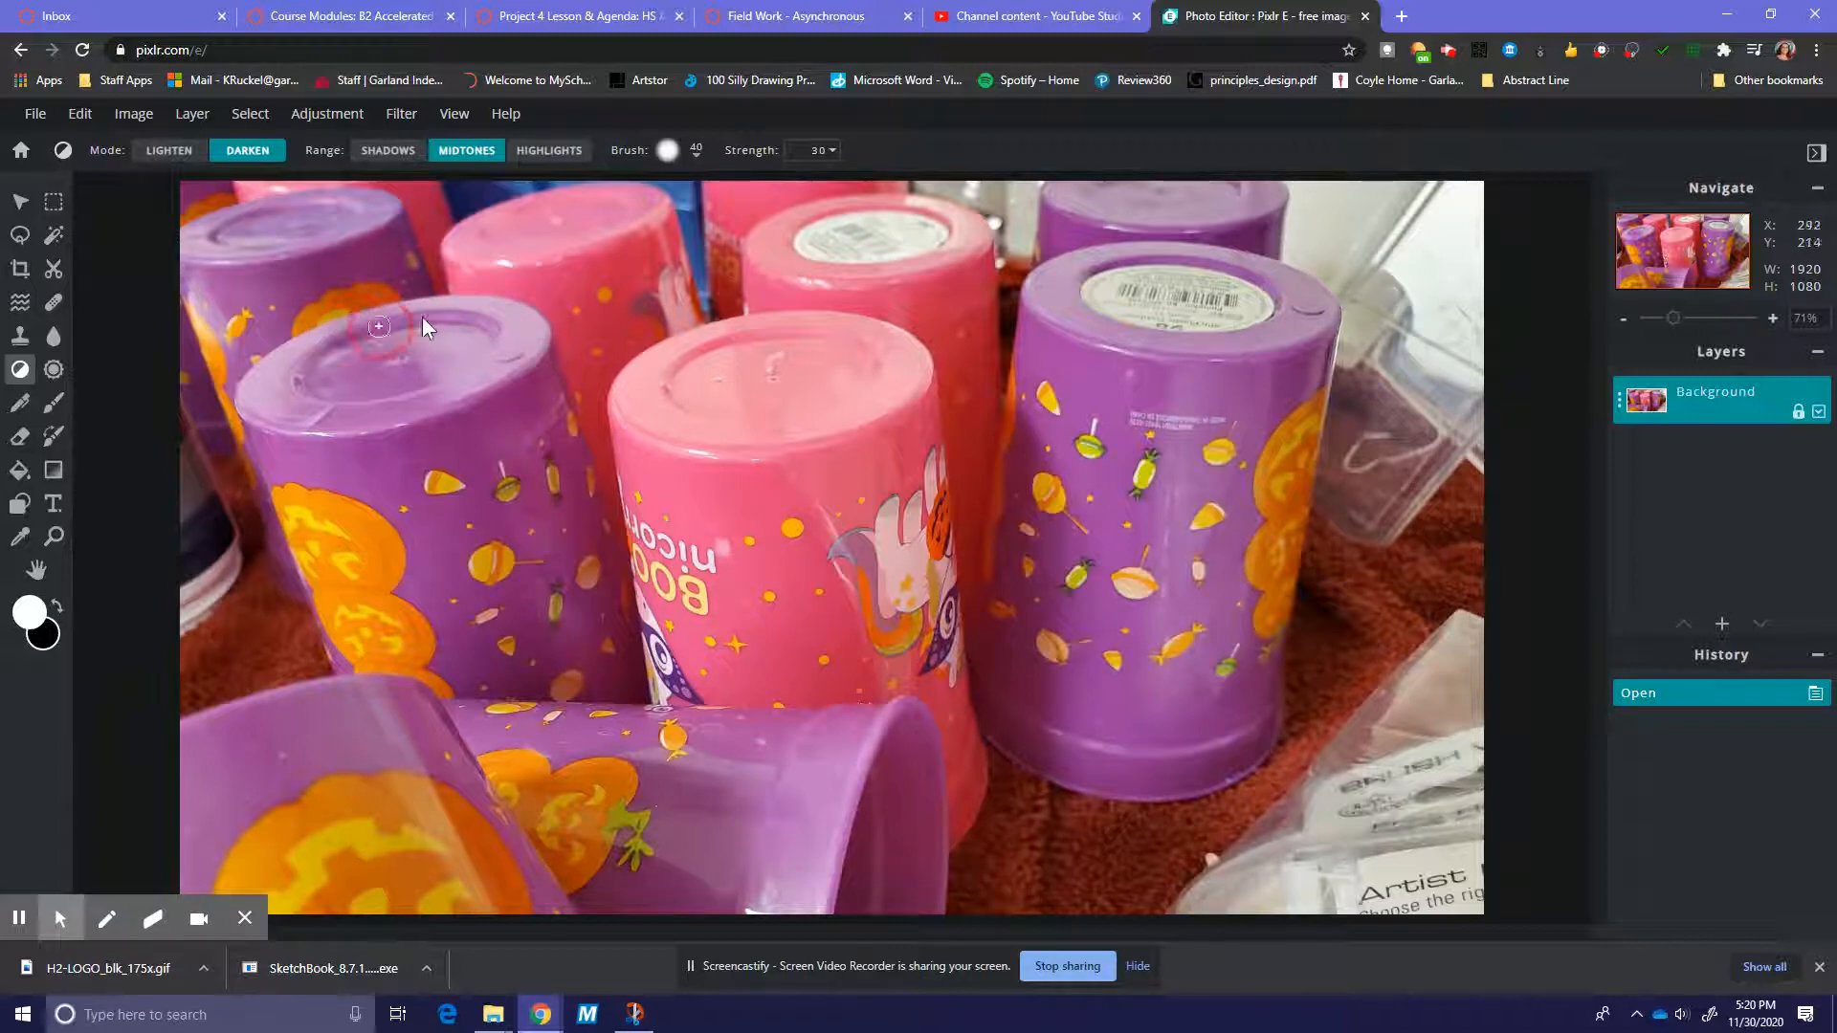
drag(375, 325, 325, 364)
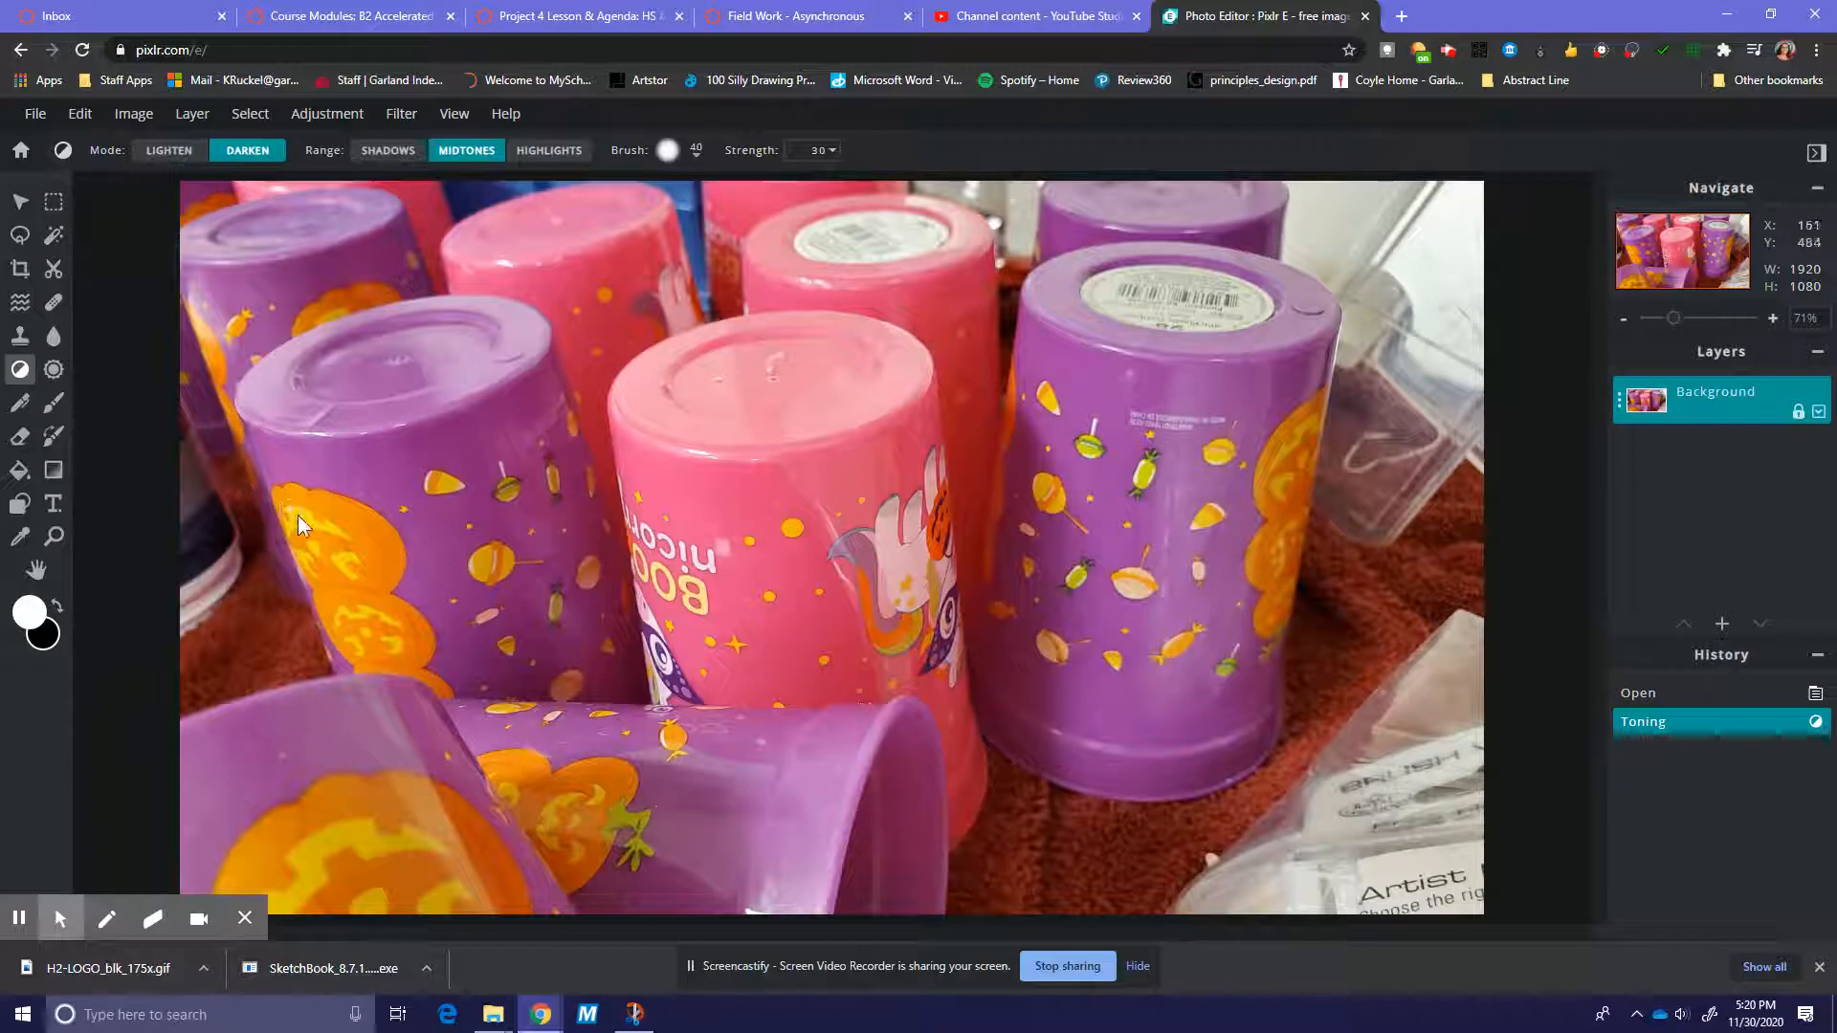
Try darkening the candy corn and the area beside it on the left purple cup, and undo both toning strokes
drag(433, 484, 458, 490)
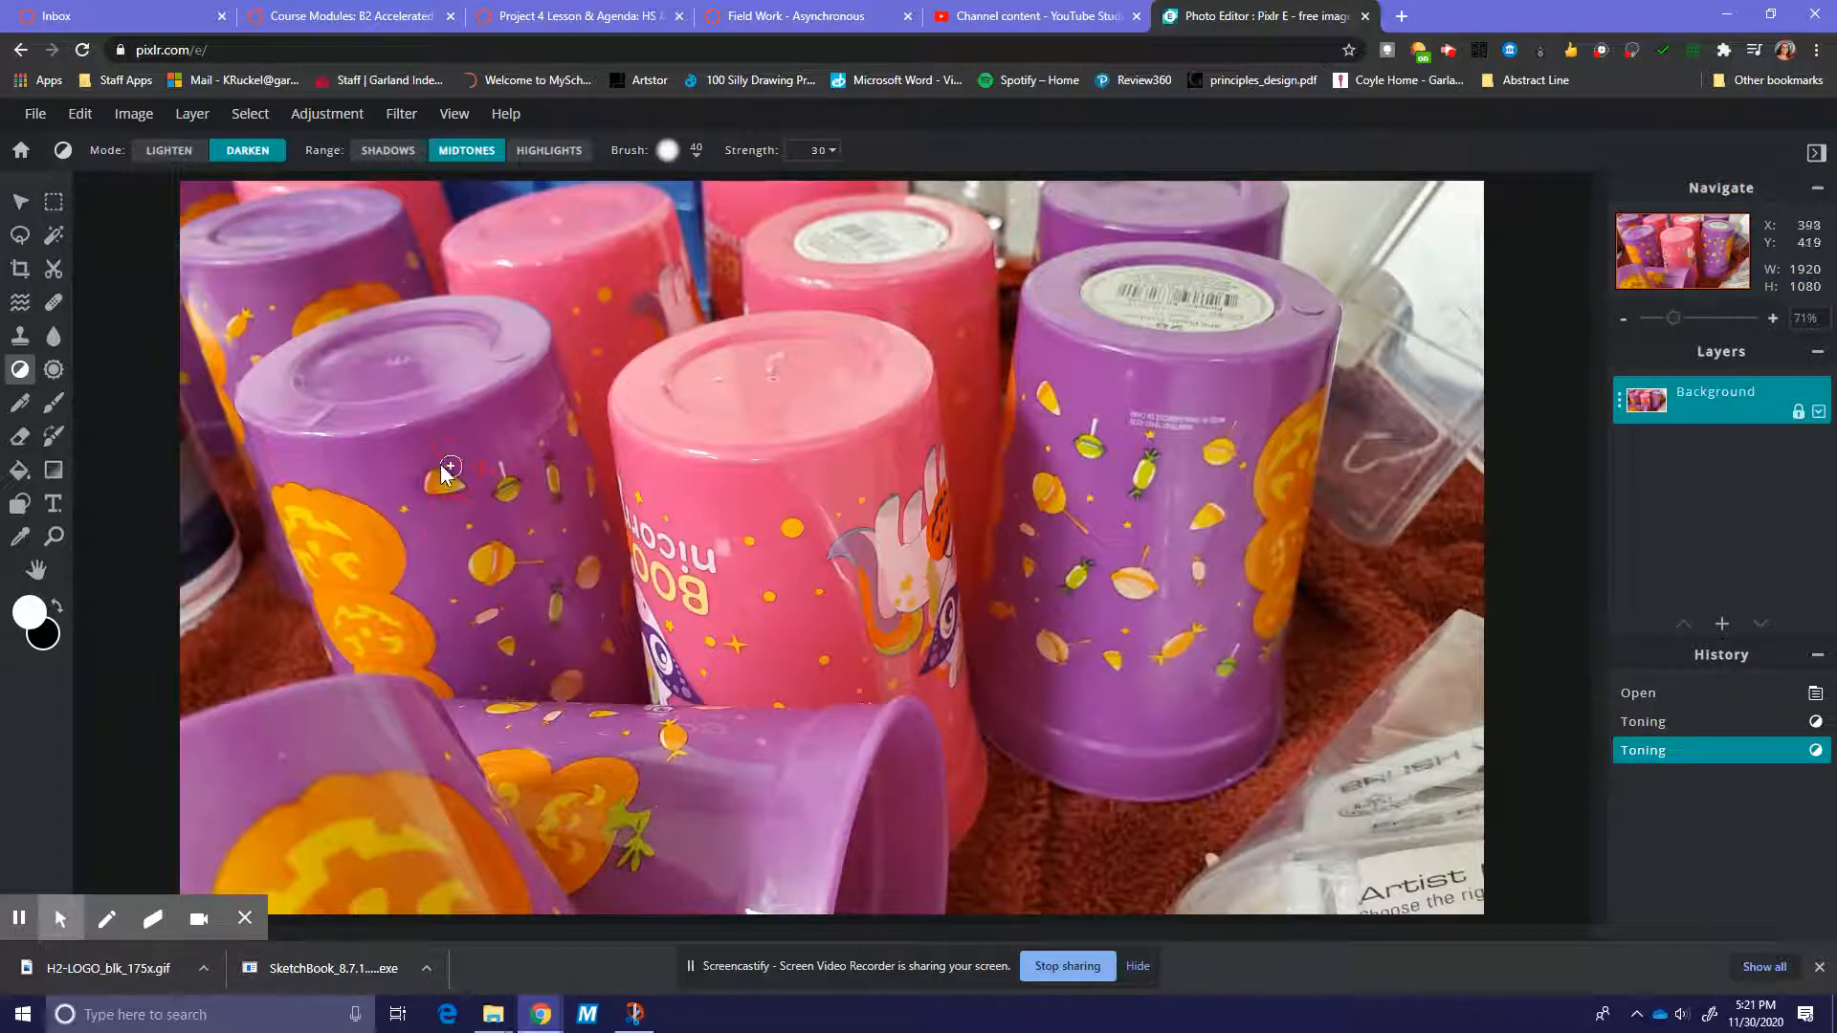
click(402, 469)
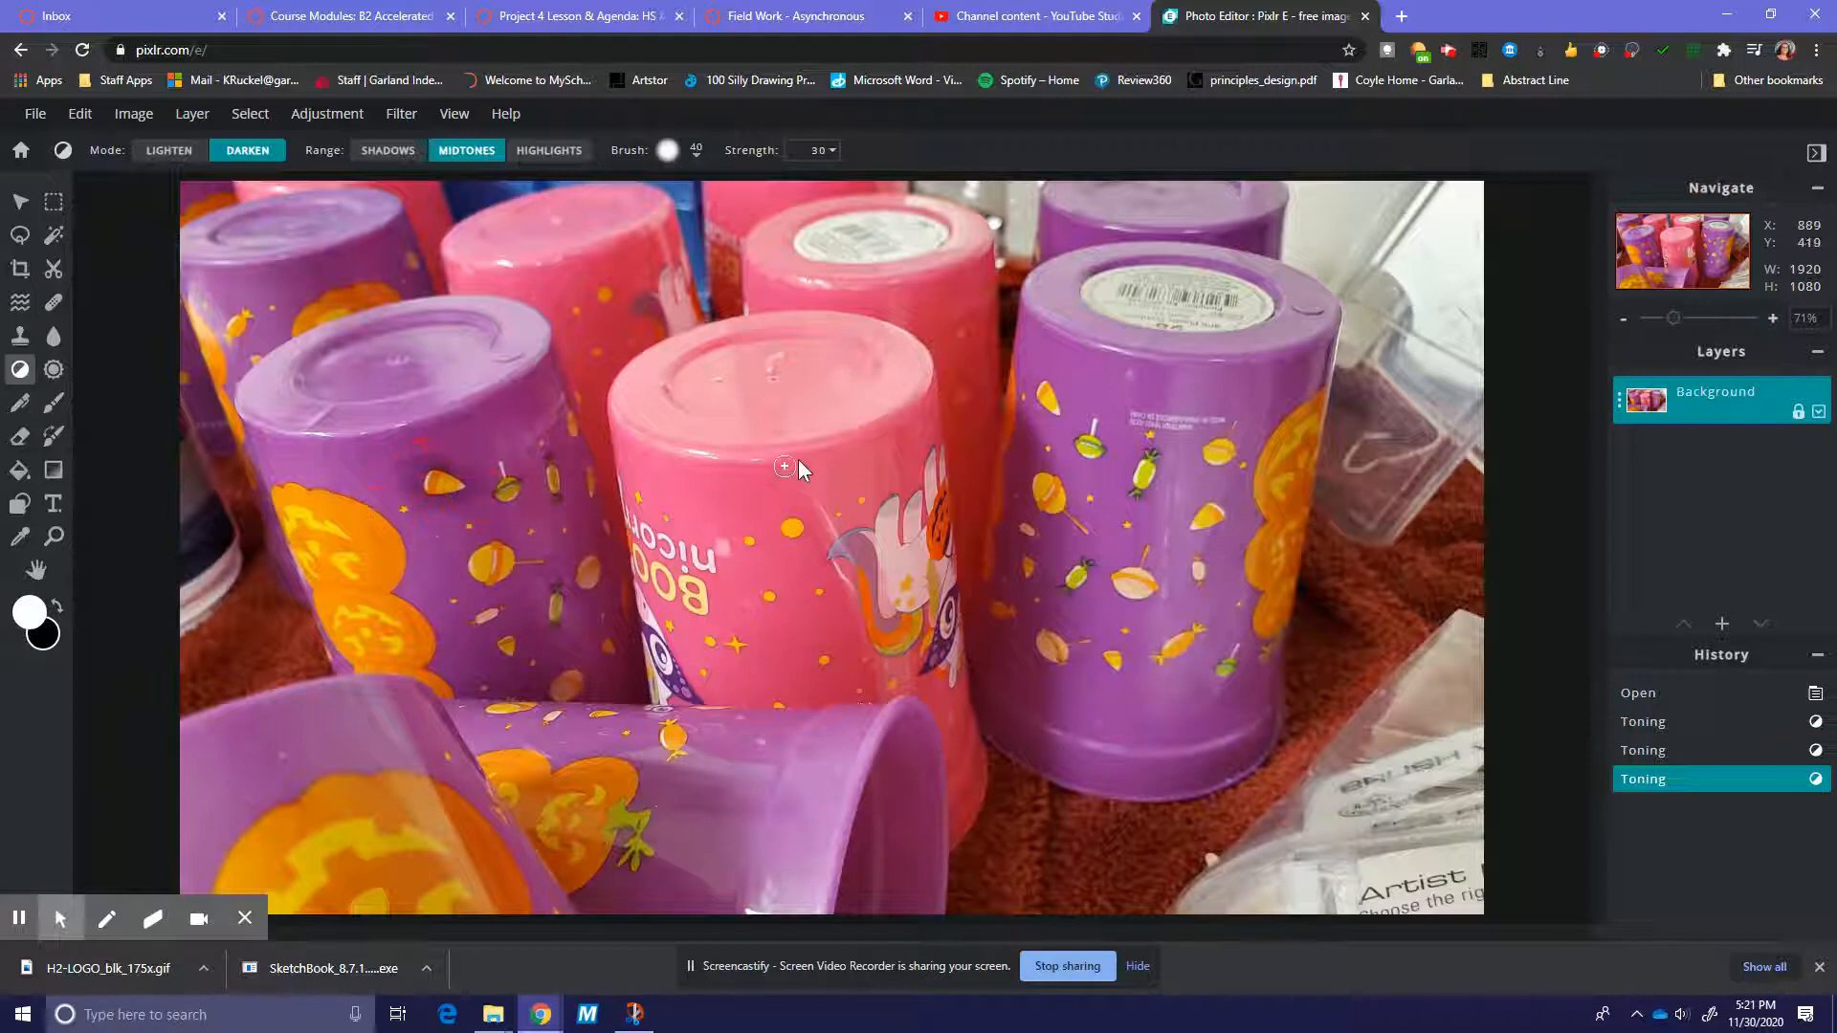
click(82, 119)
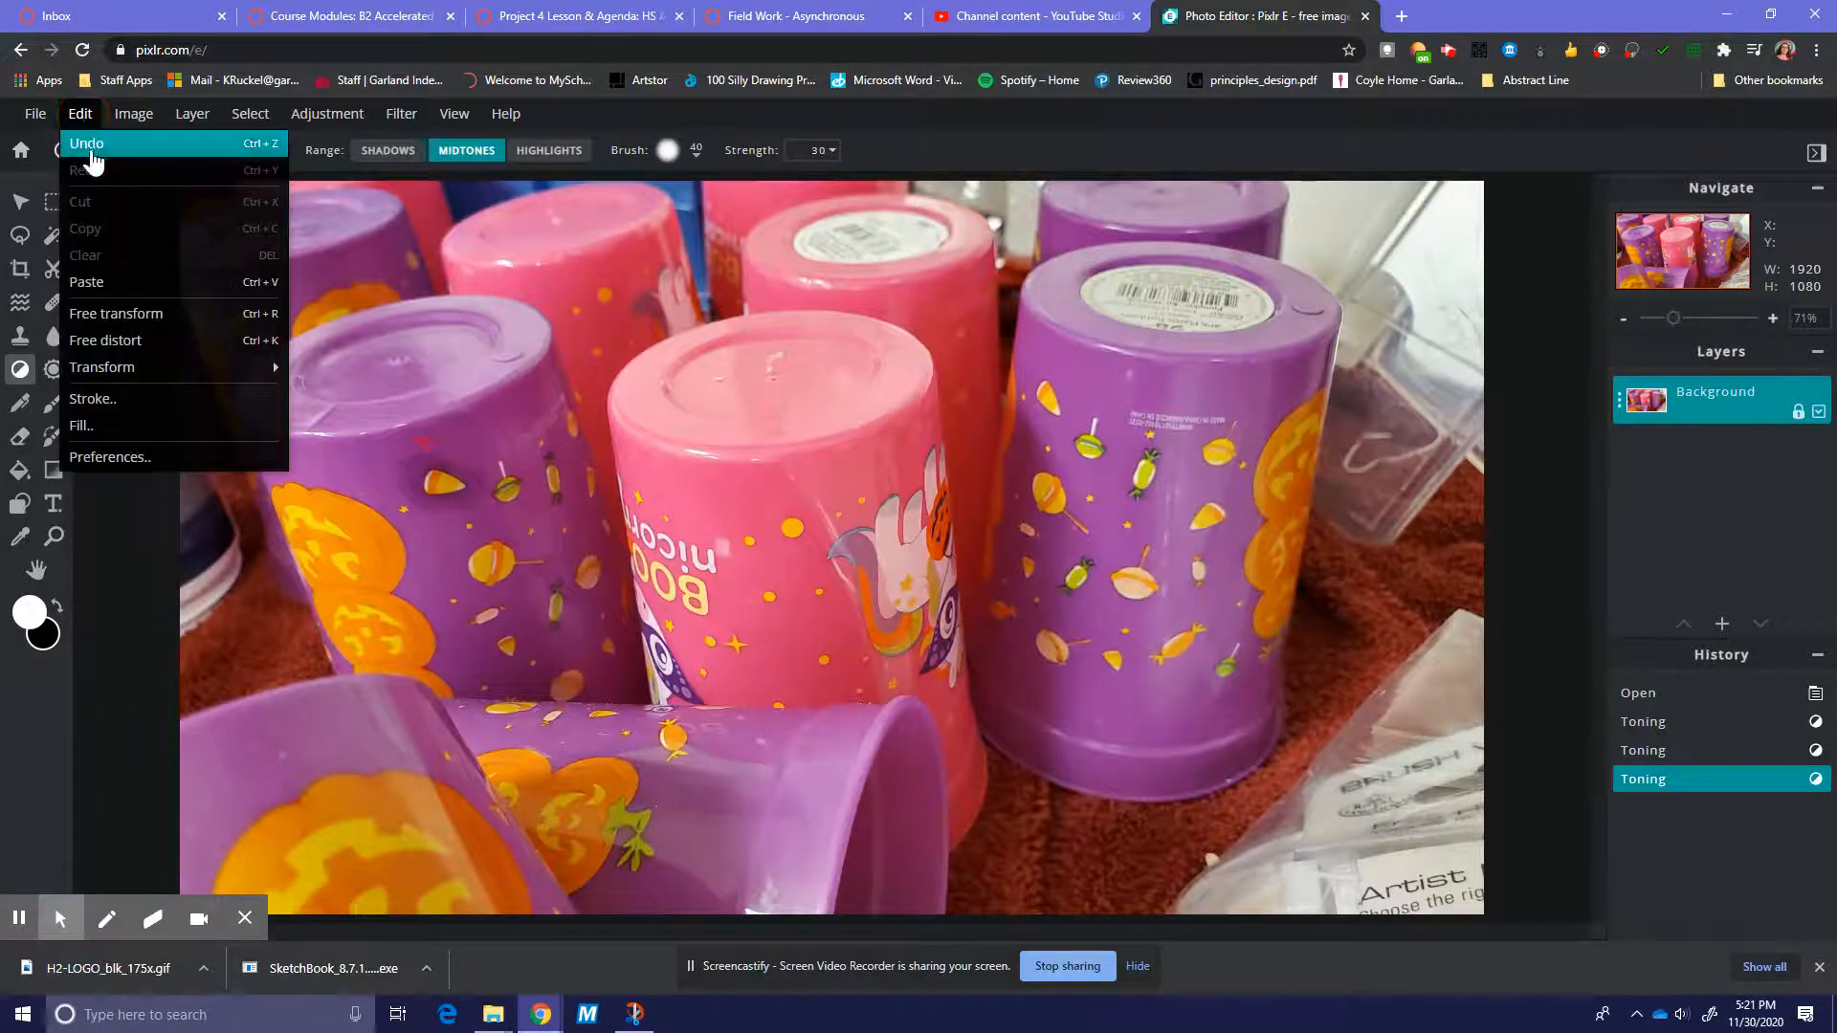
click(86, 146)
click(84, 118)
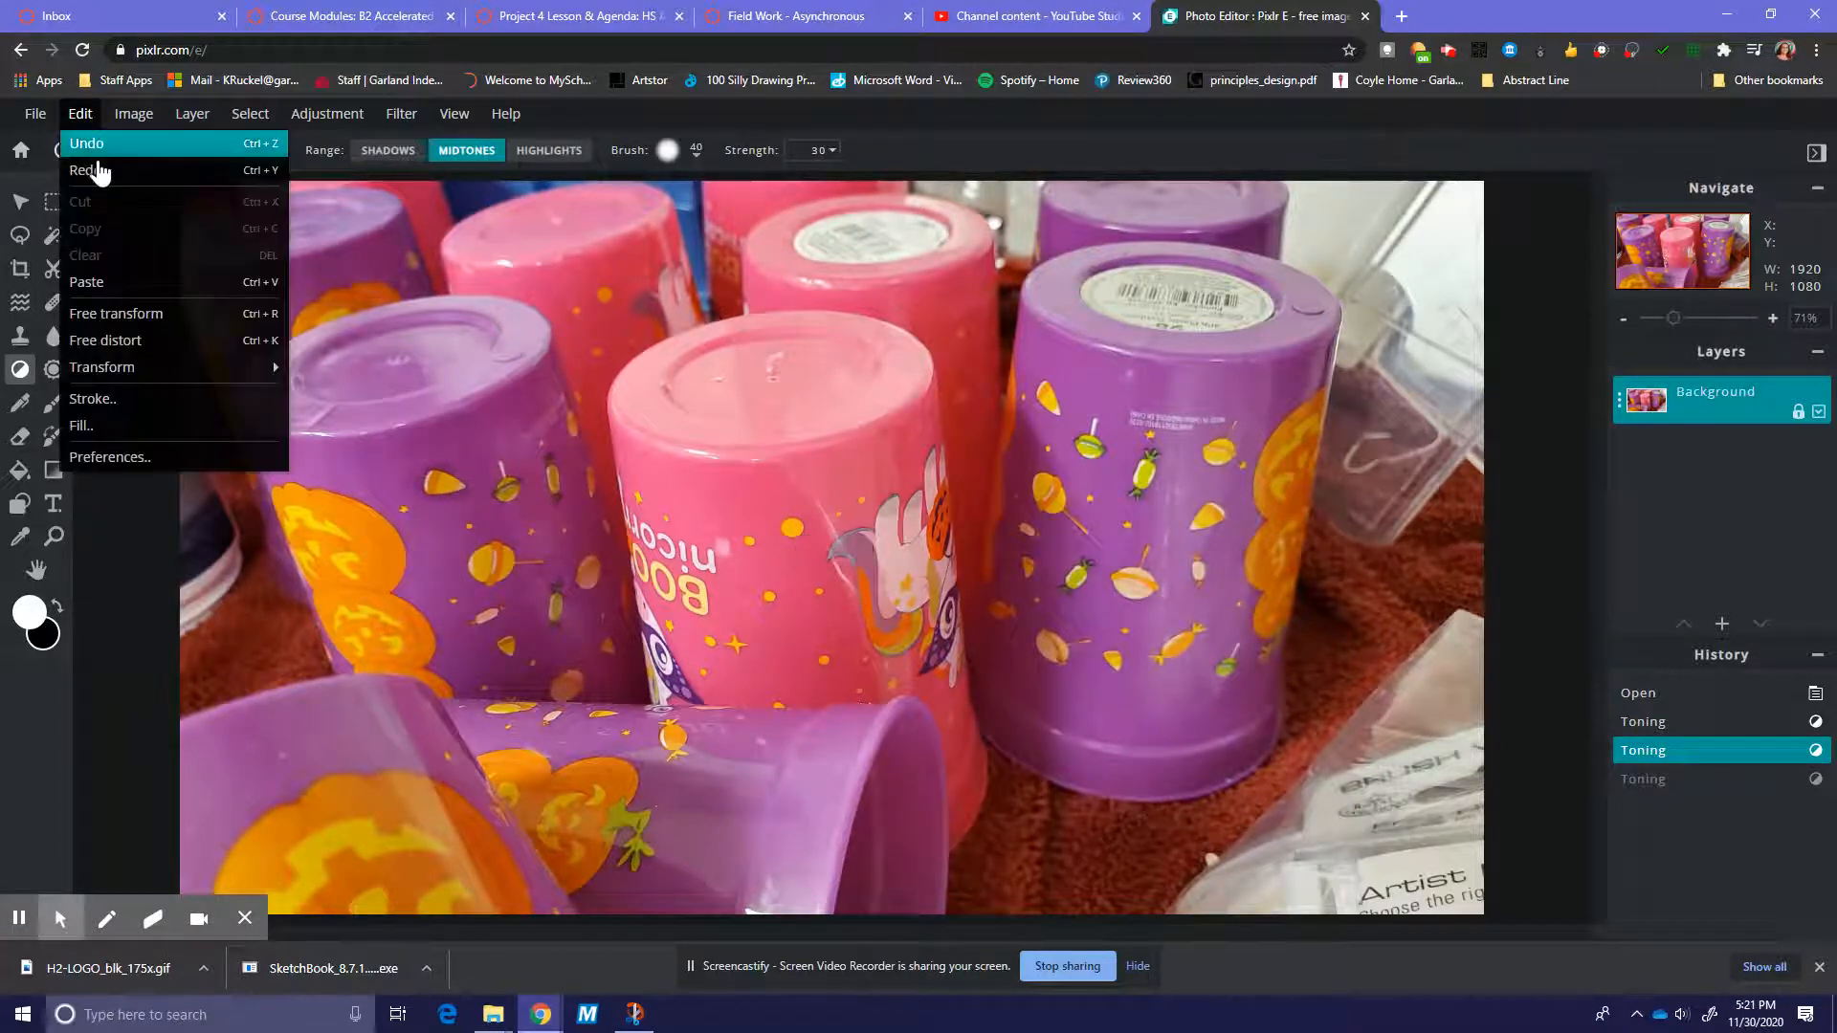
click(86, 143)
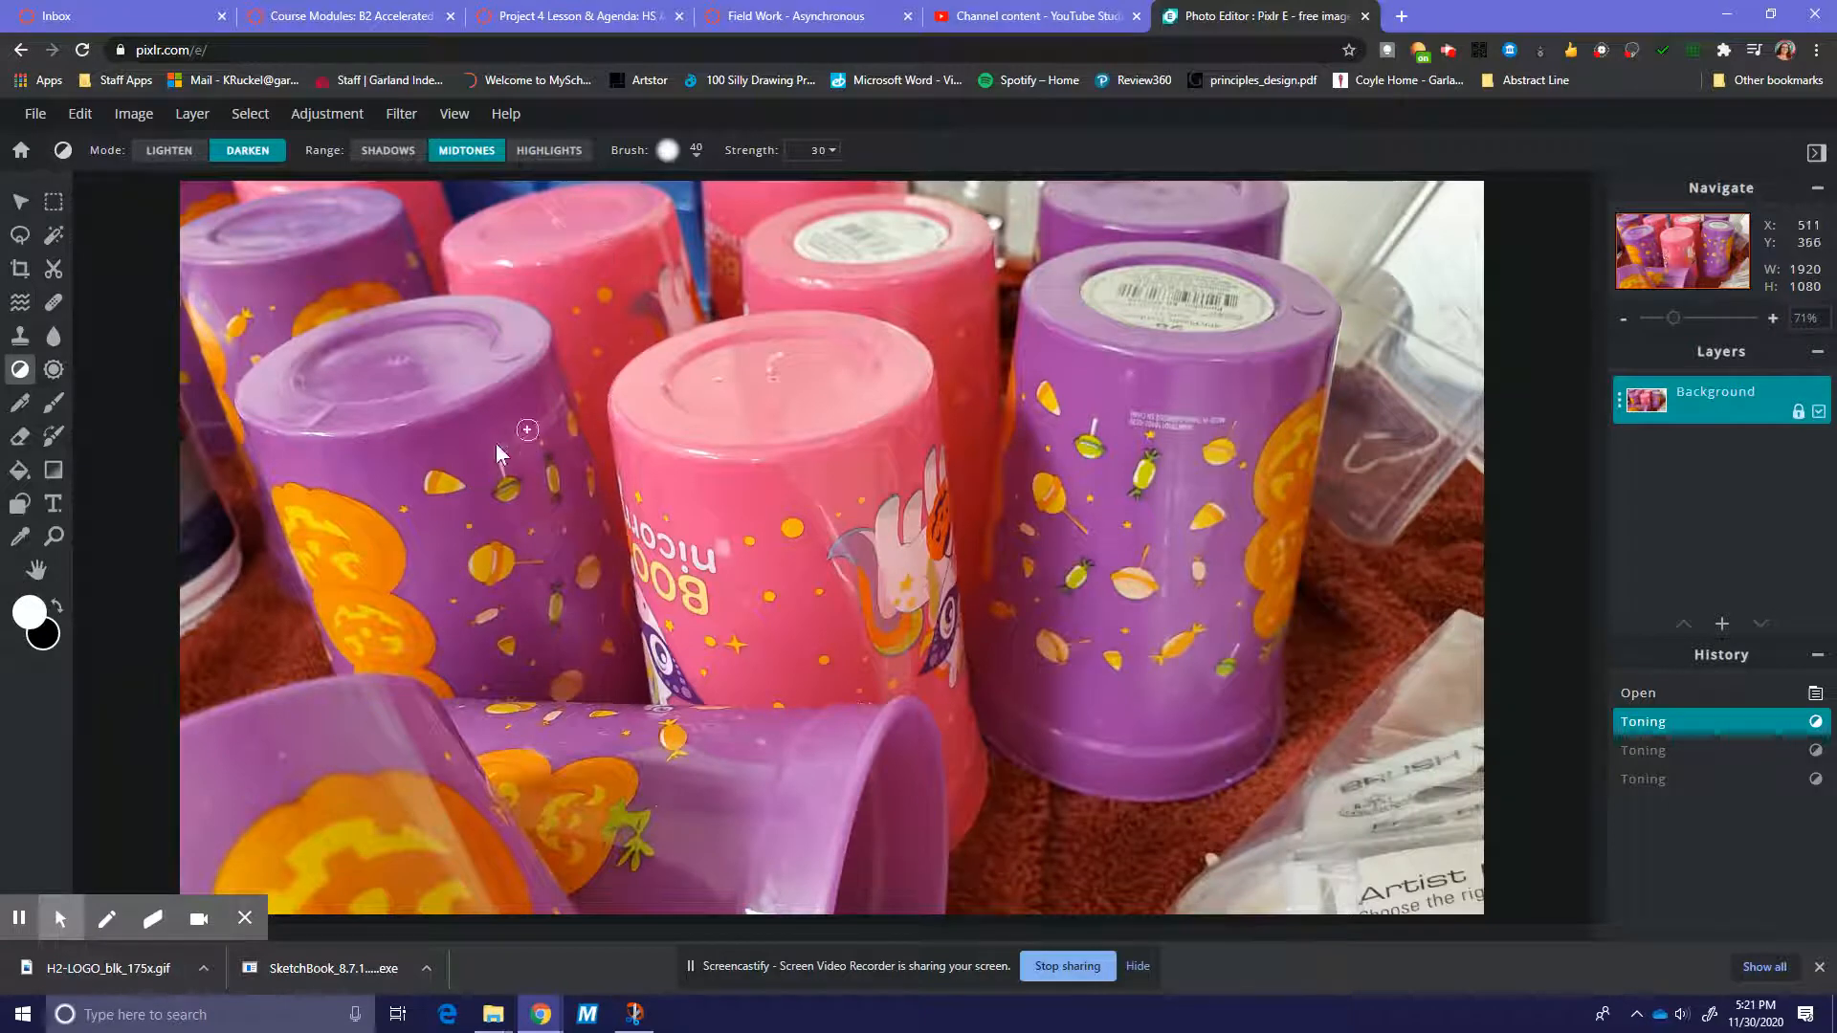
Set the toning brush size to 9 px and darken the upper edge of the candy corn on the left purple cup
click(694, 154)
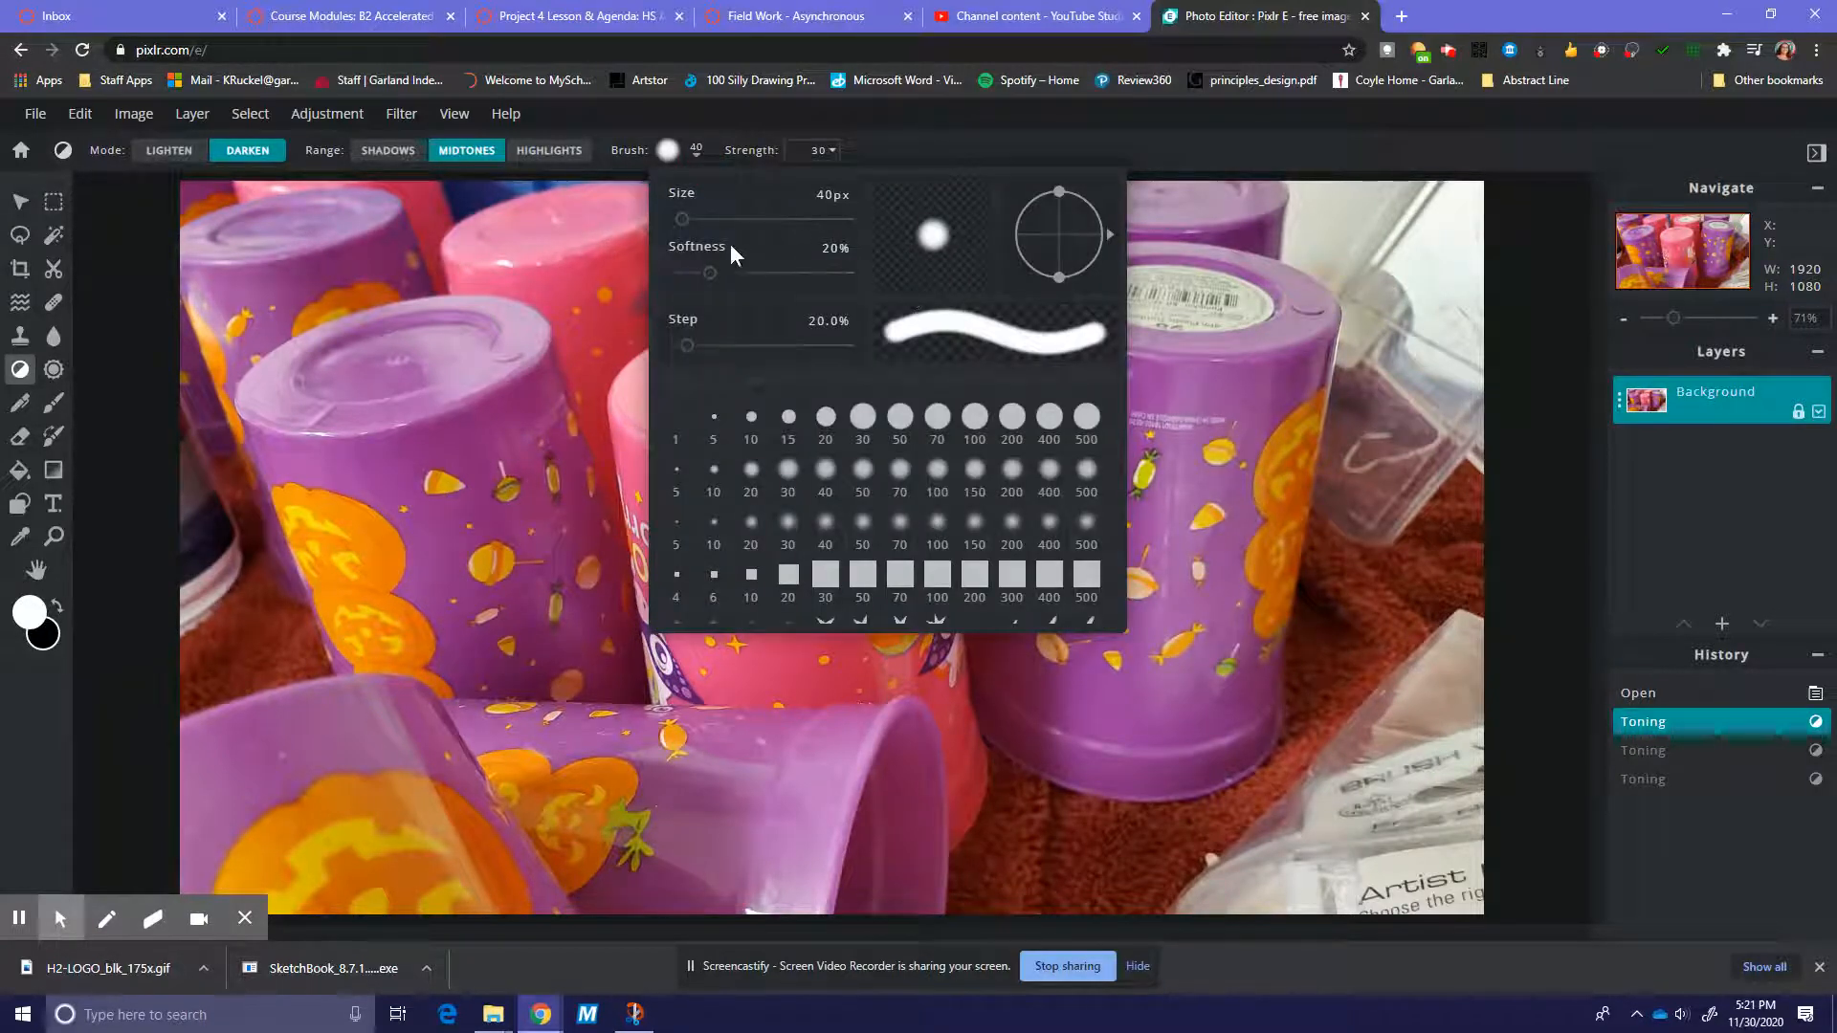
drag(682, 219, 676, 219)
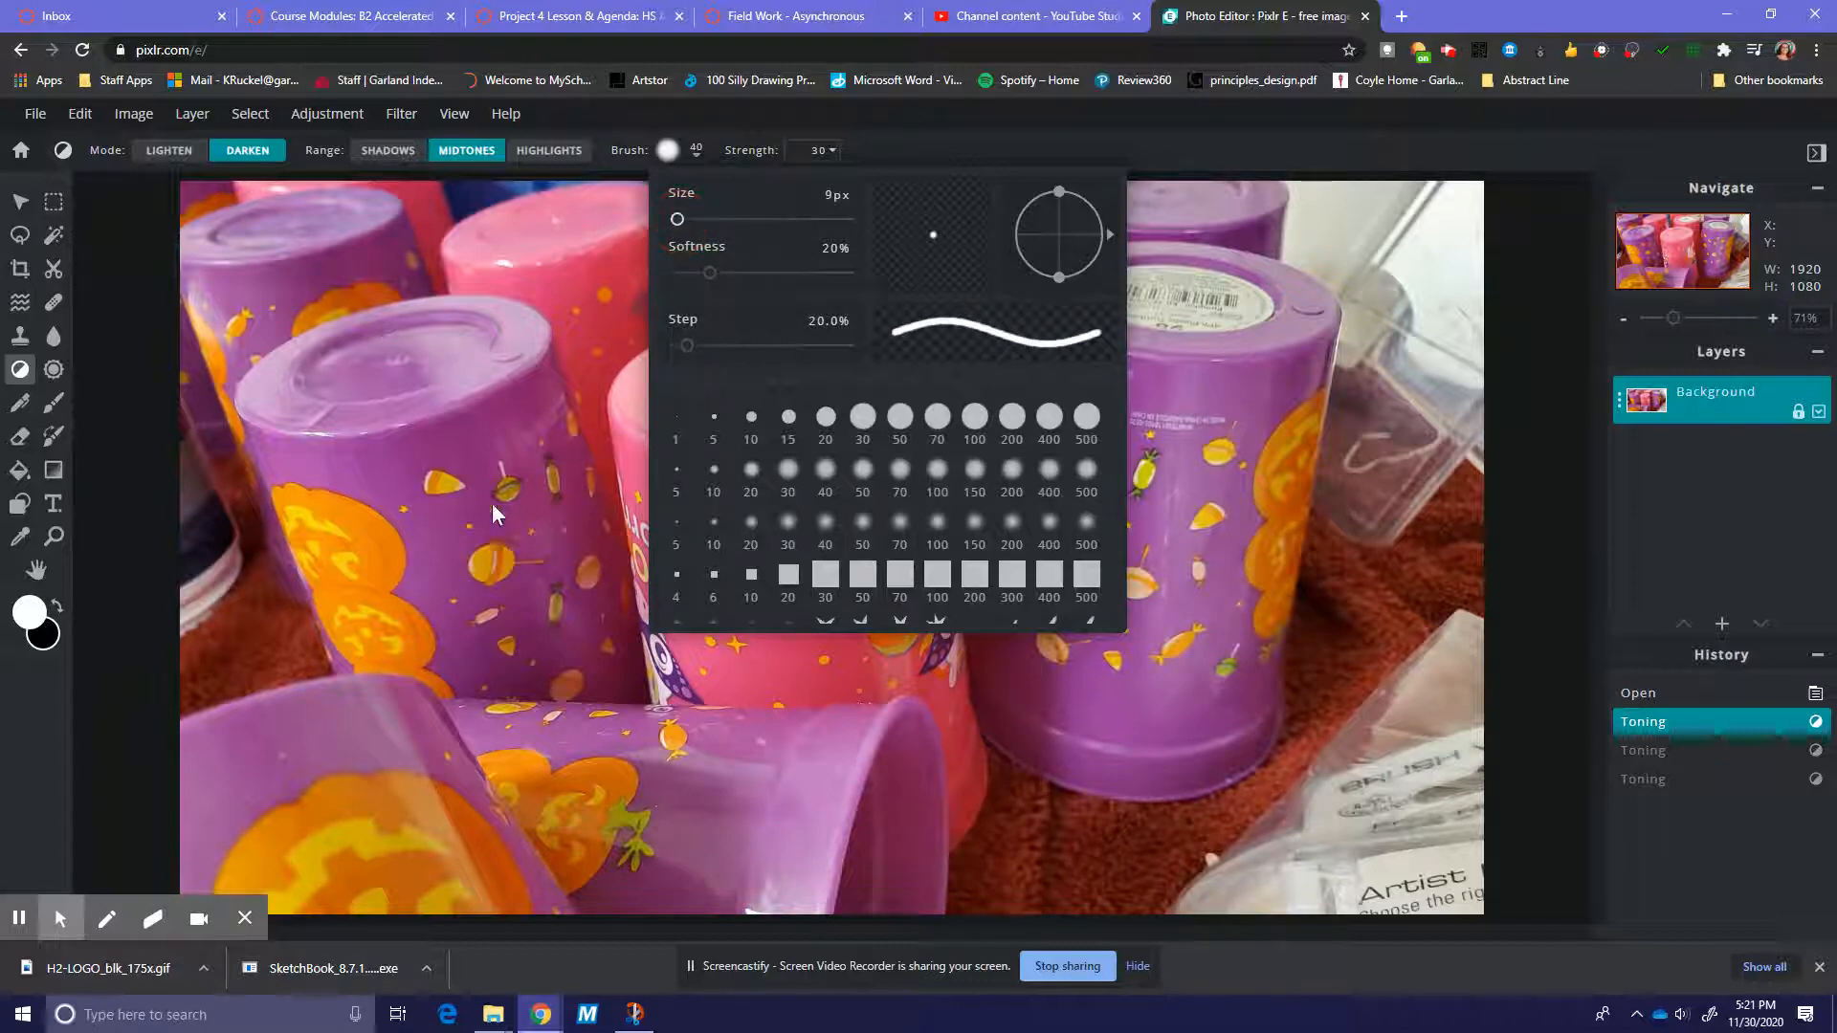
drag(434, 478, 444, 478)
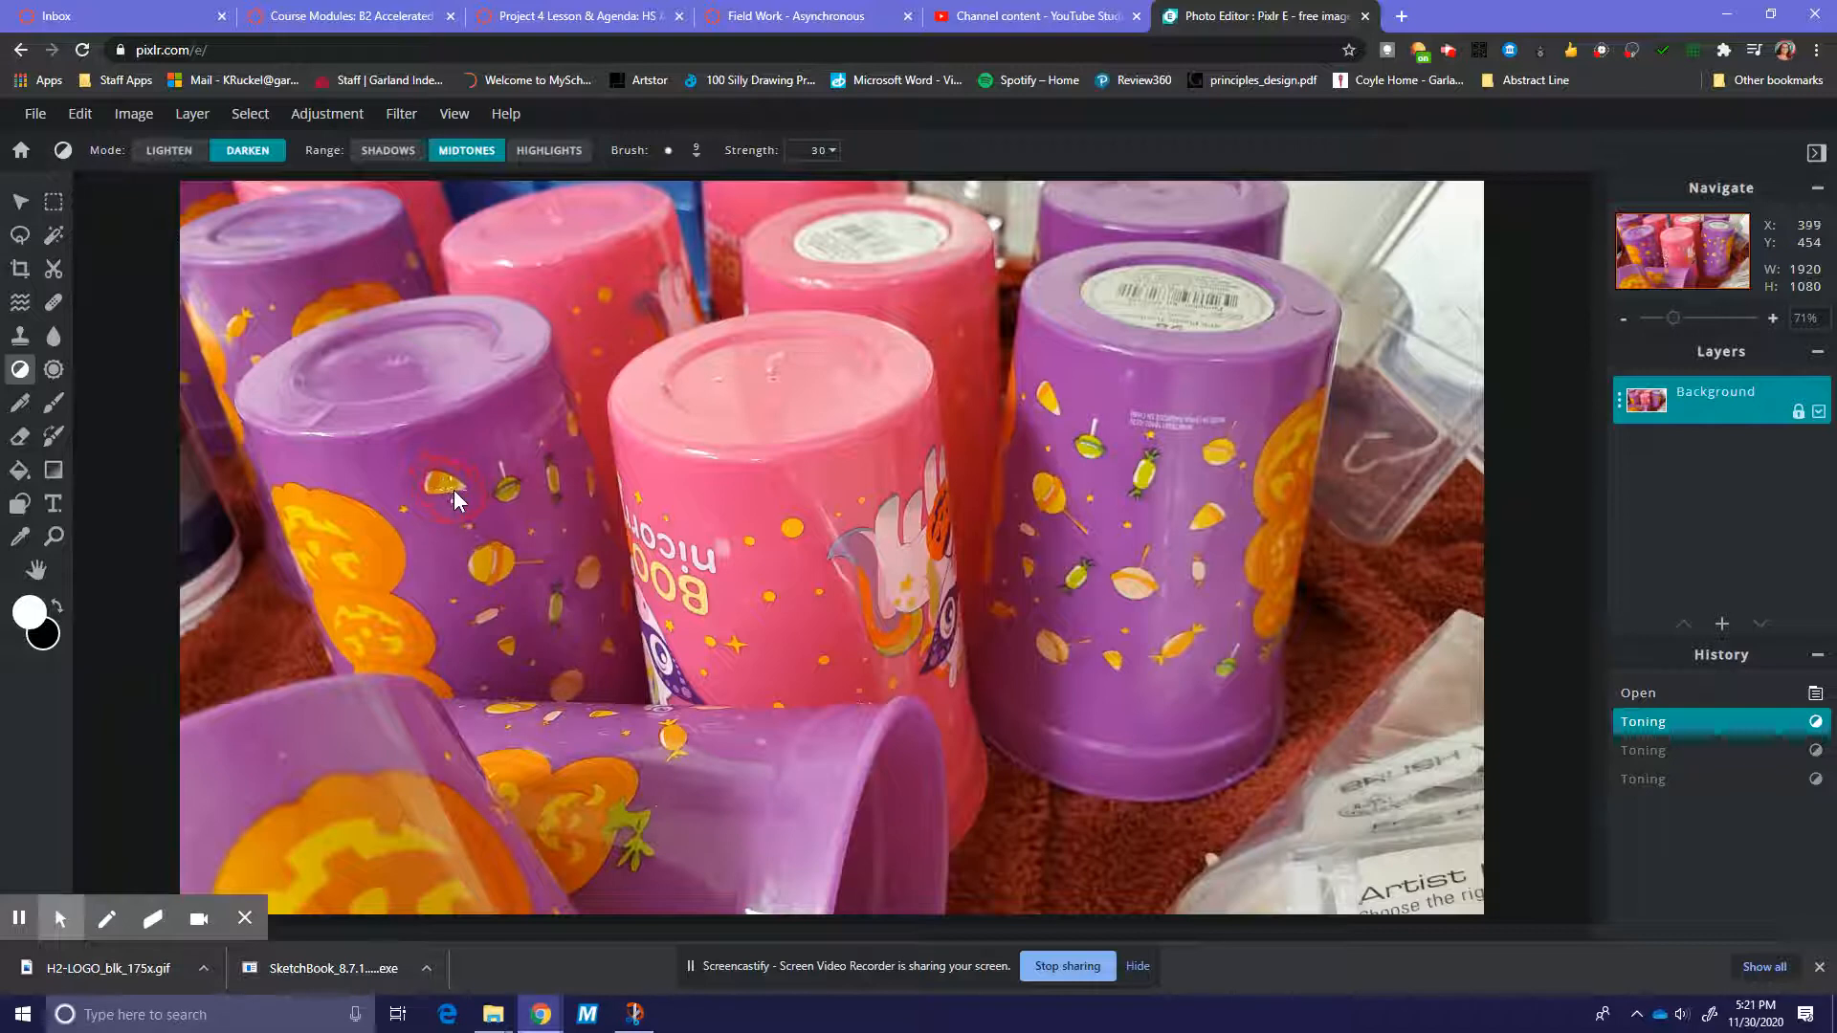
Try darkening more of the candy corn's edges with small strokes, and undo the last four toning strokes
drag(433, 479, 446, 473)
drag(432, 491, 433, 478)
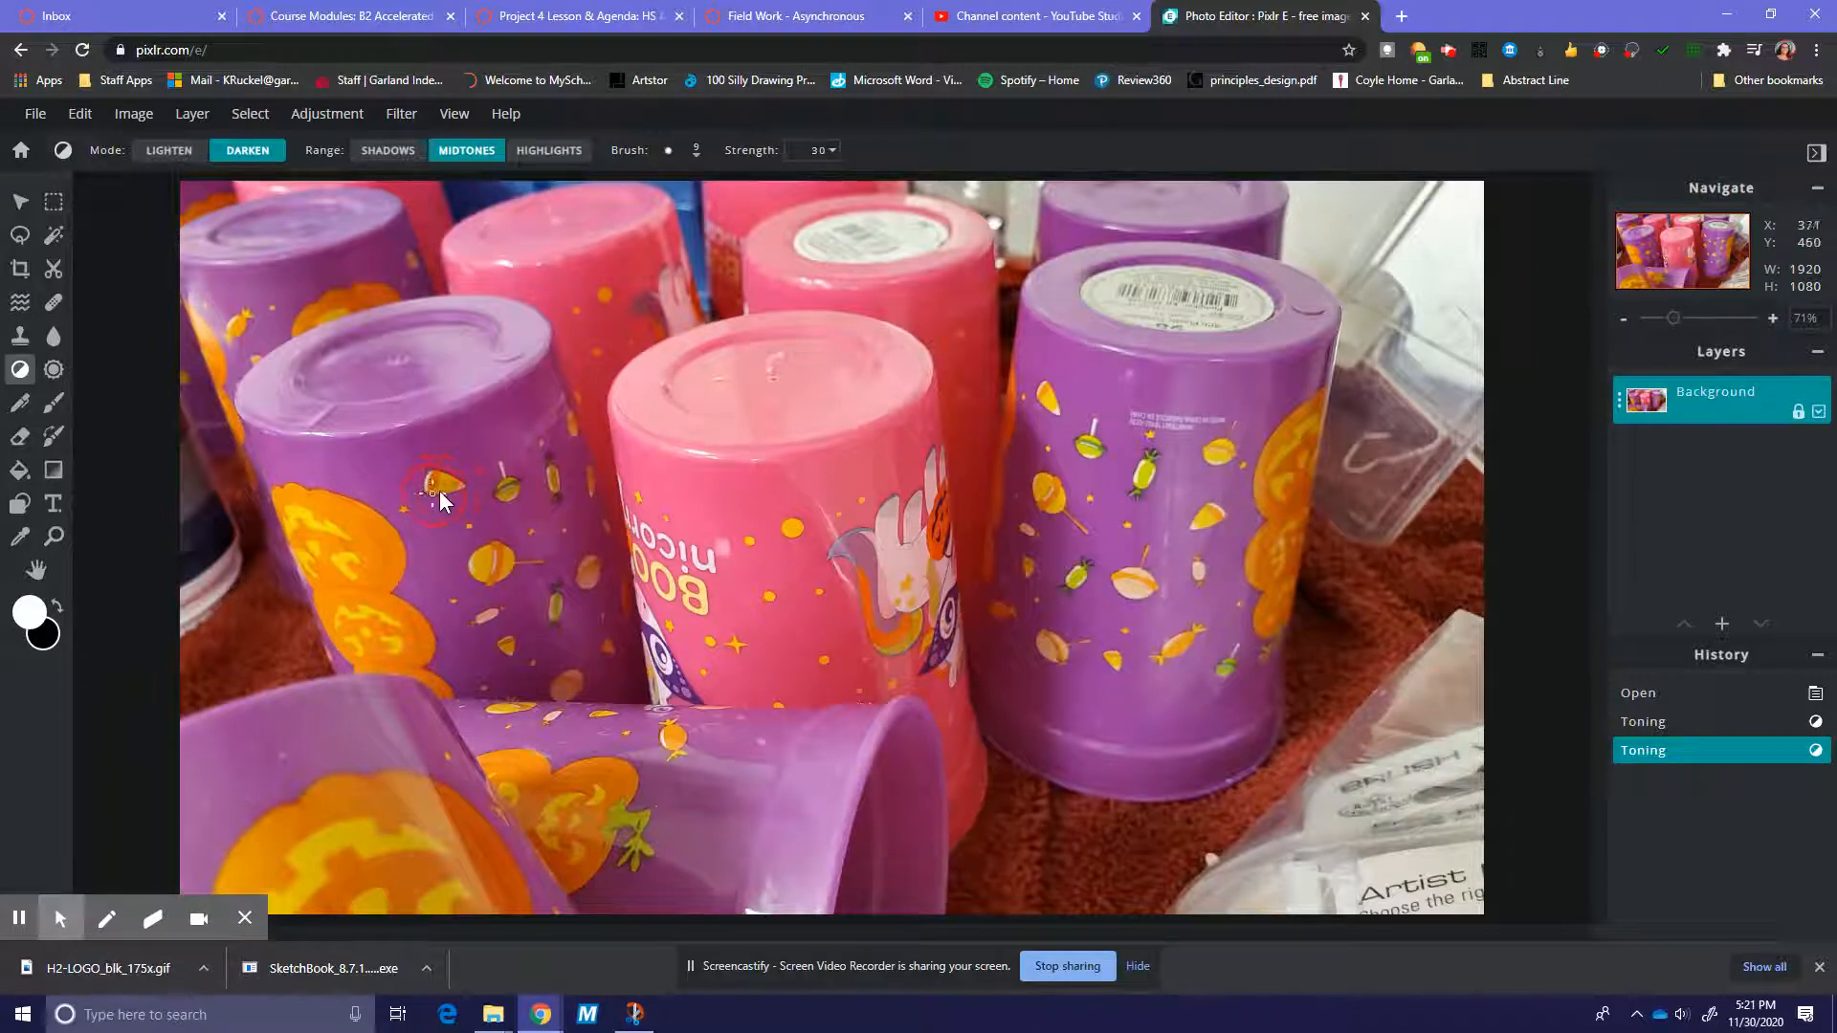
drag(436, 488, 447, 489)
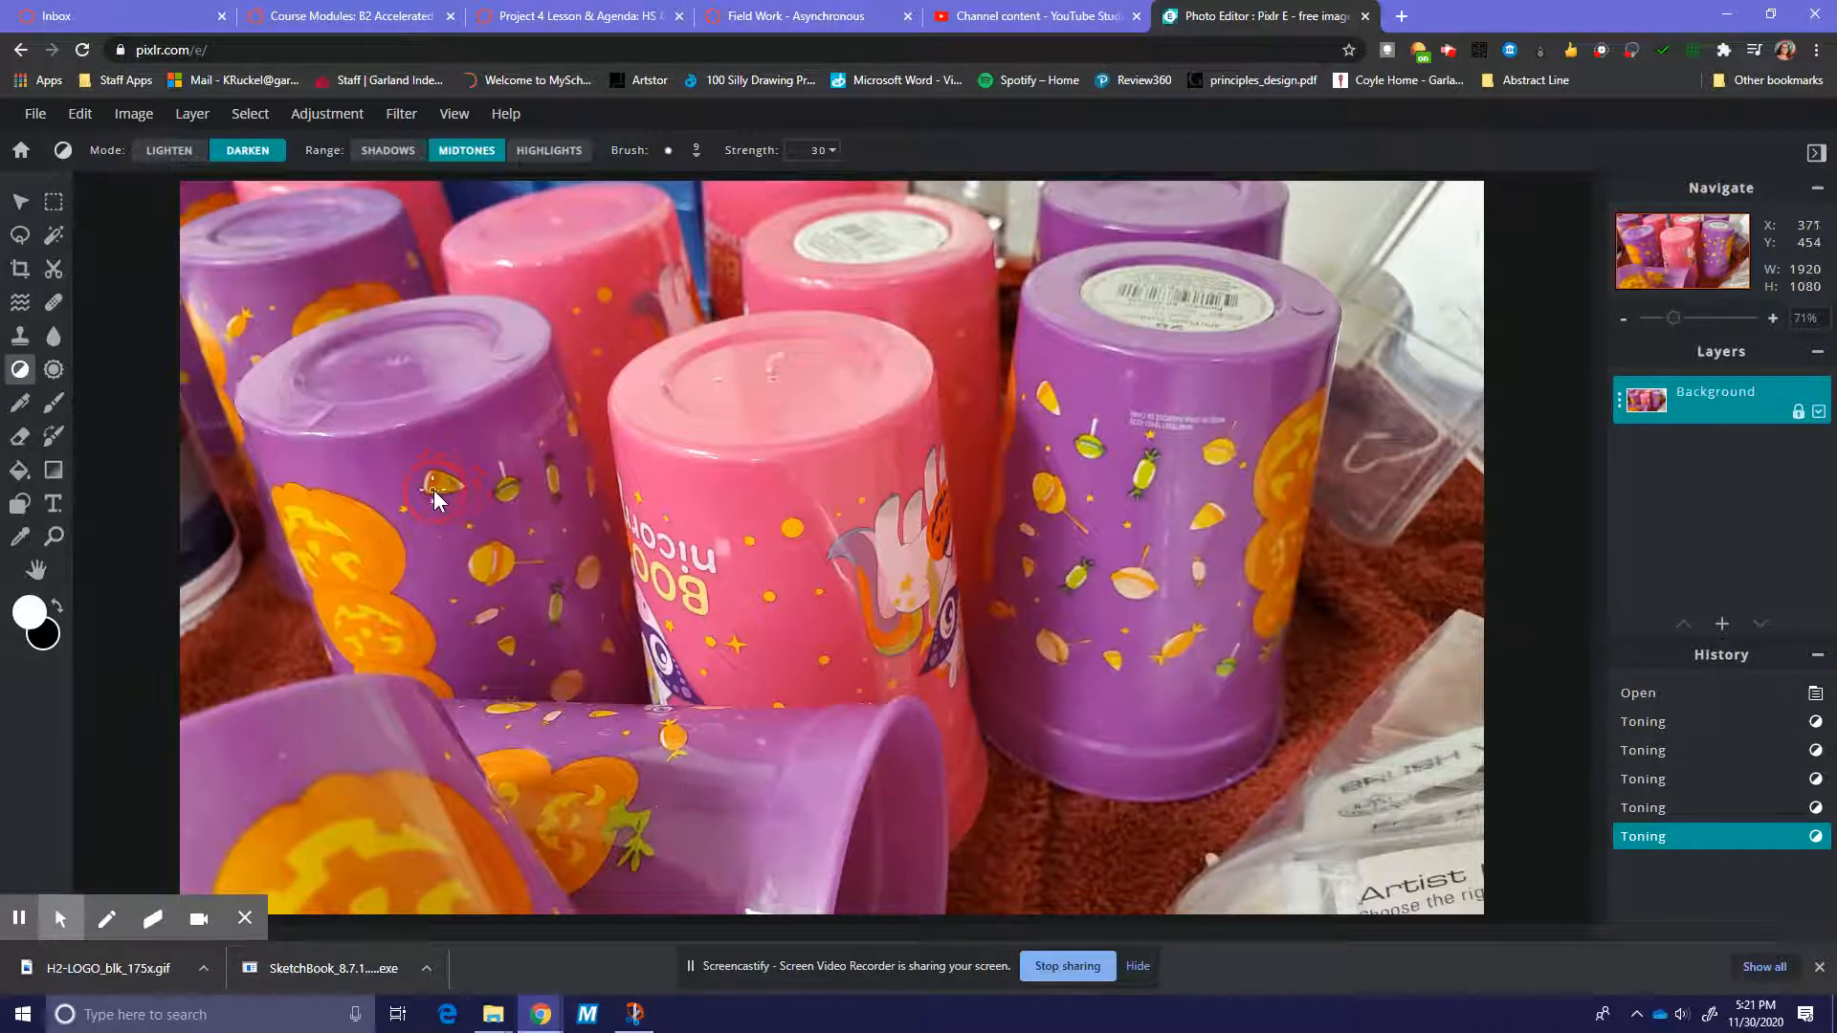
click(434, 492)
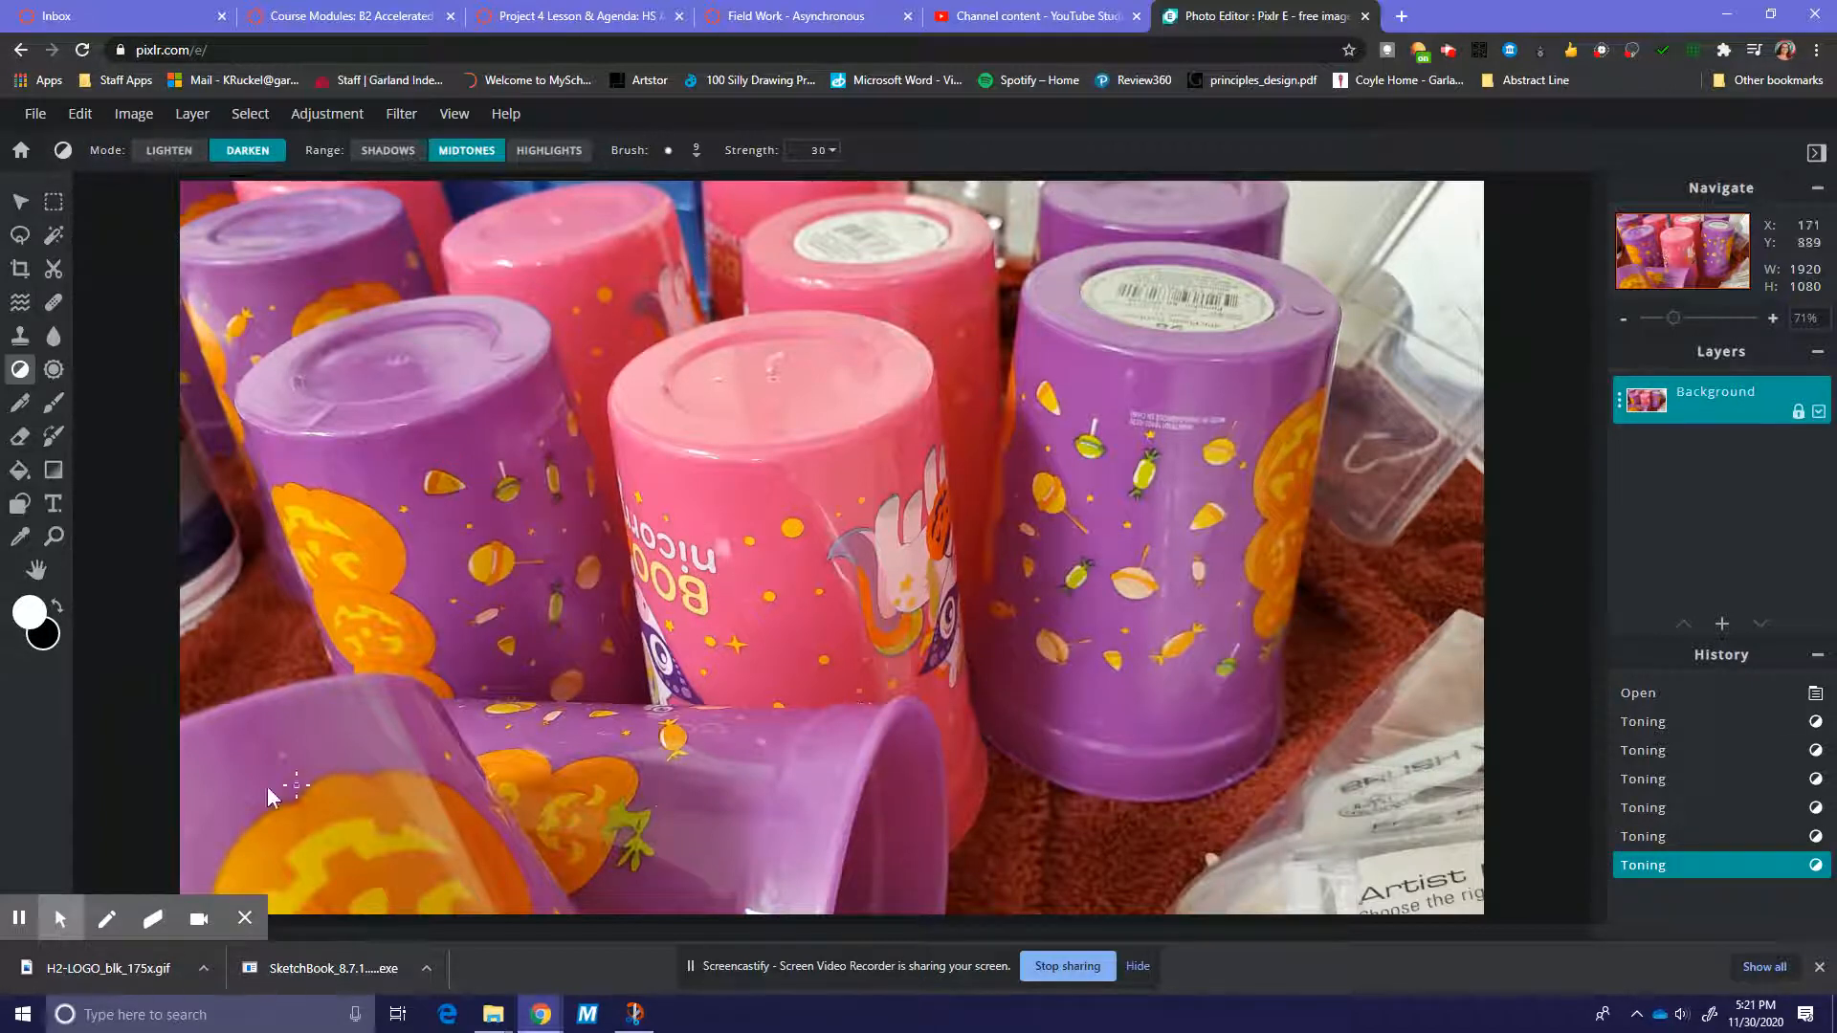
key(ctrl+z)
key(ctrl+z)
key(ctrl+z)
key(ctrl+z)
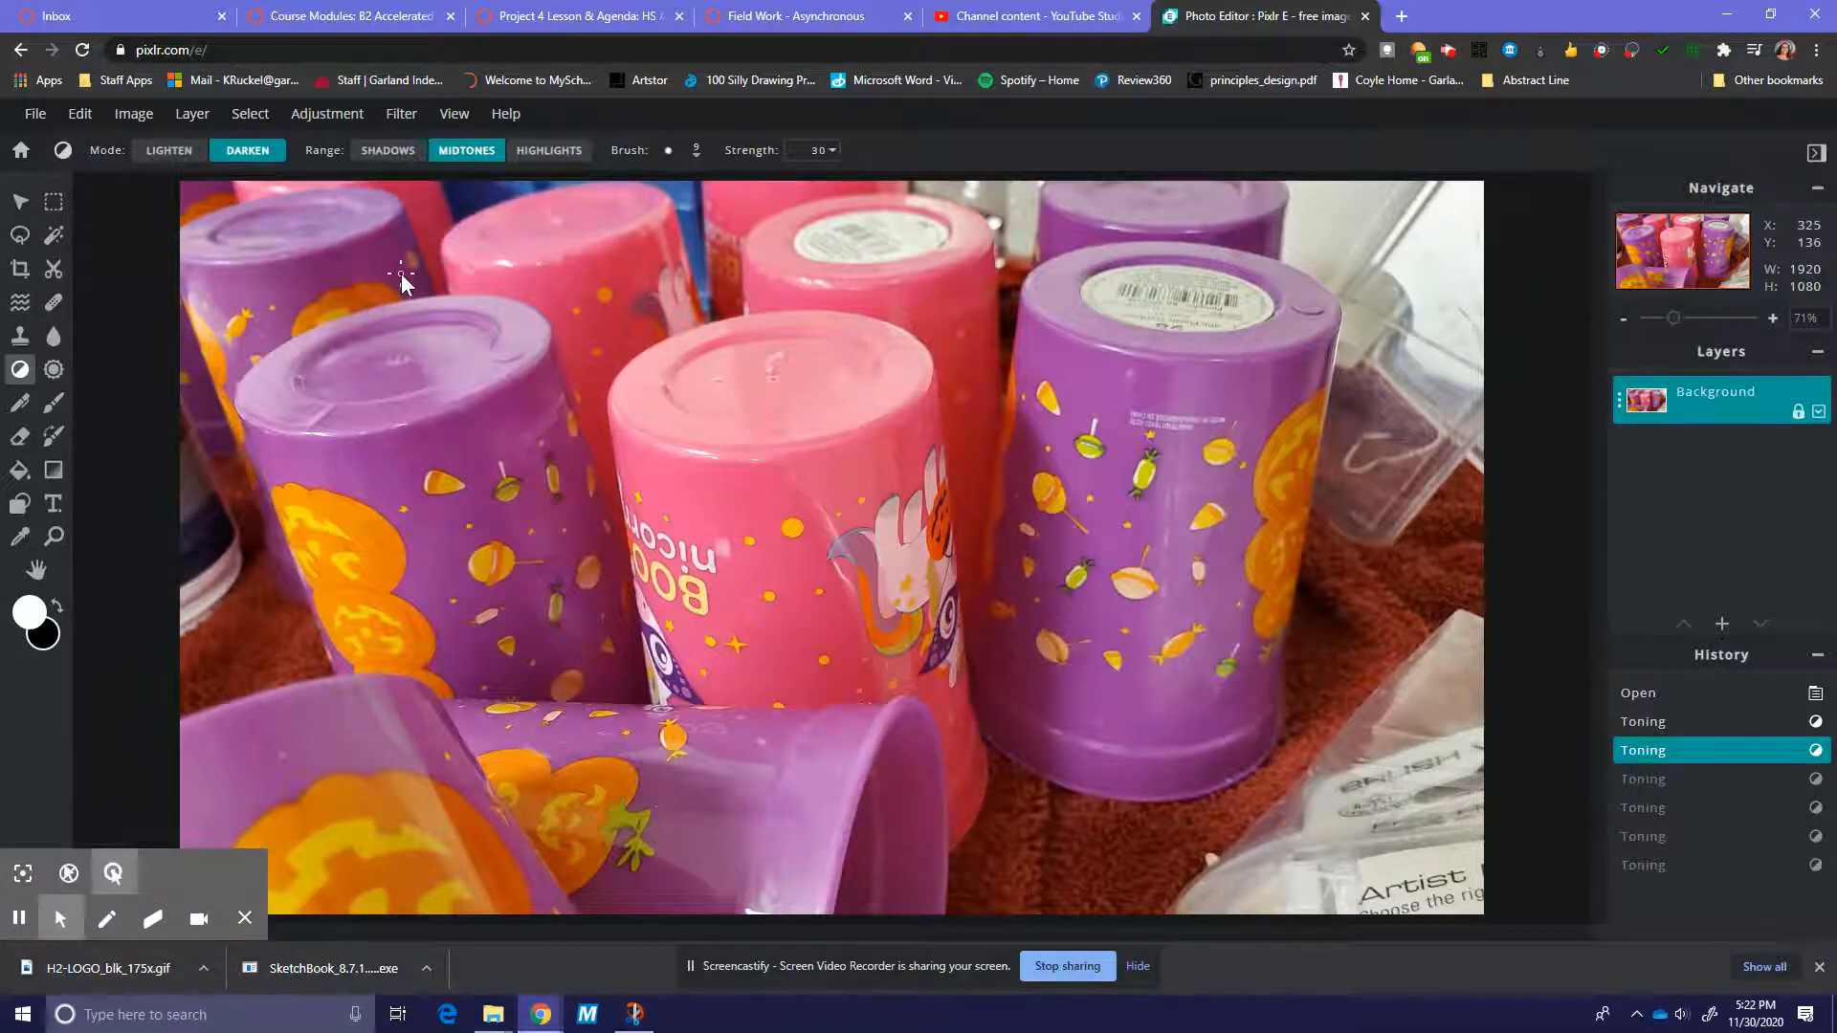
Apply a Levels adjustment with the black input at 7, midtones at 1.4 and white input at 228
click(326, 117)
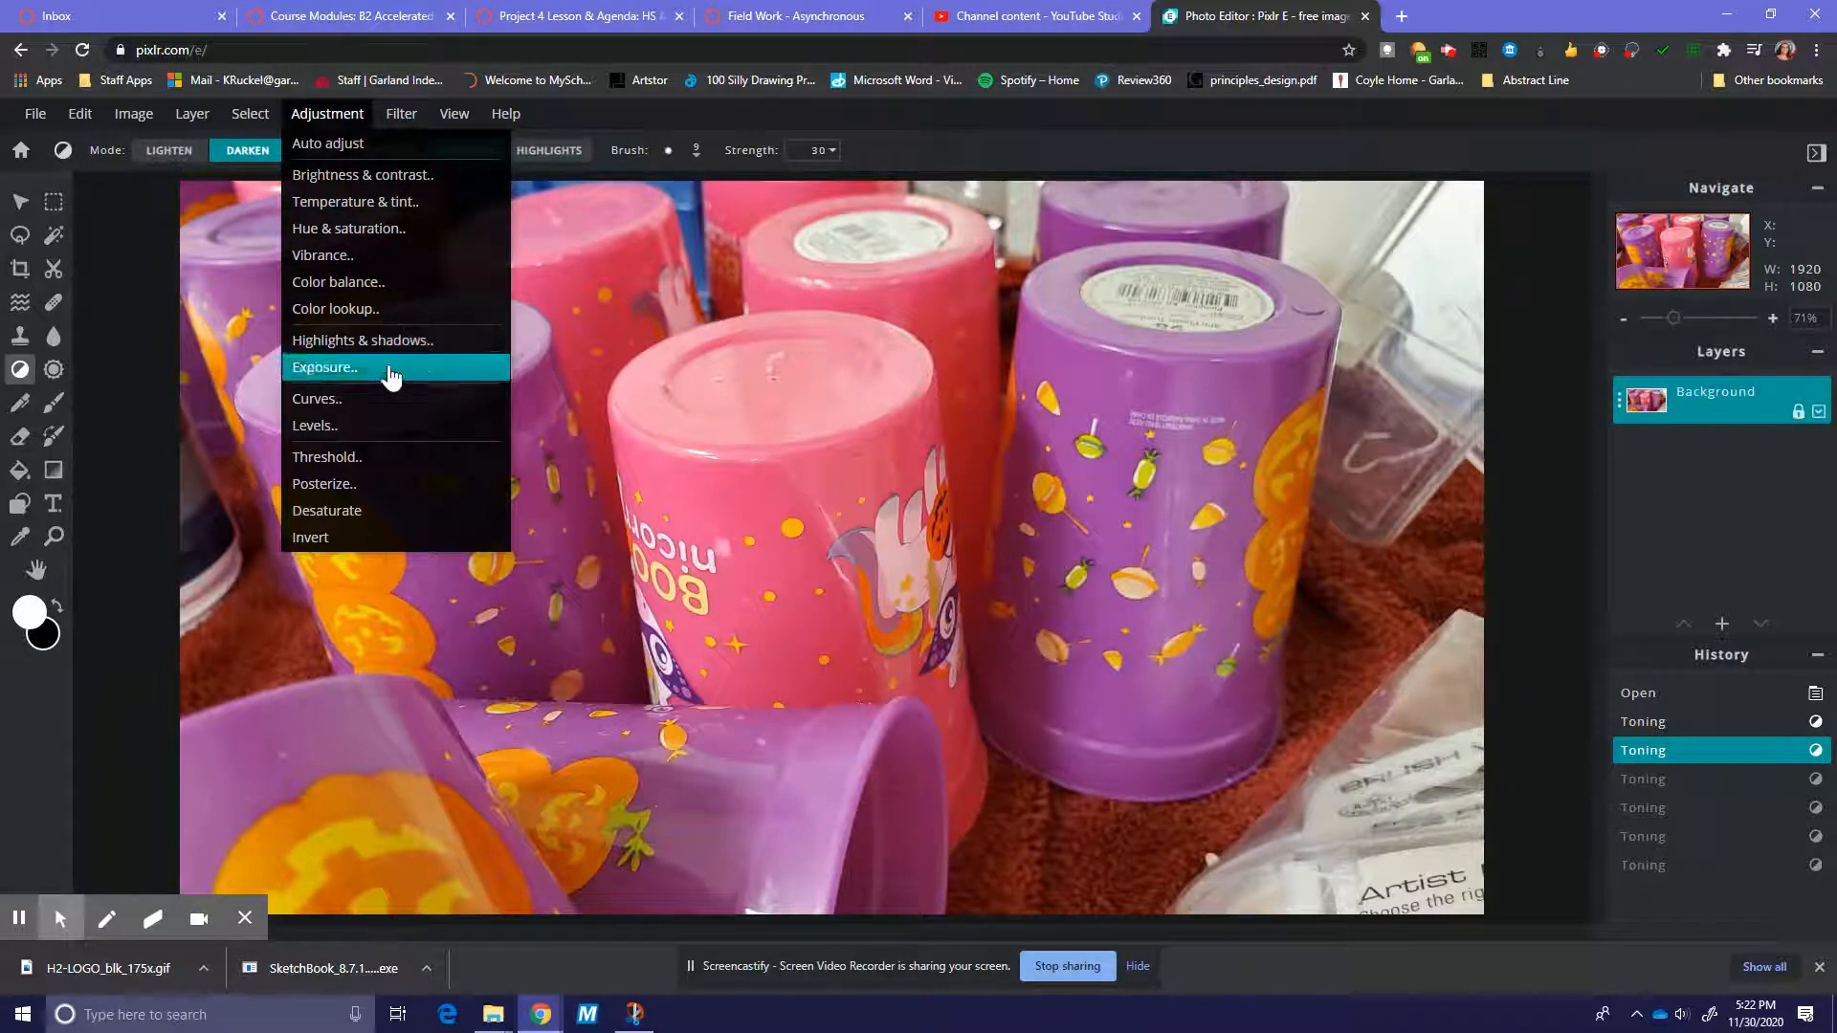
click(367, 432)
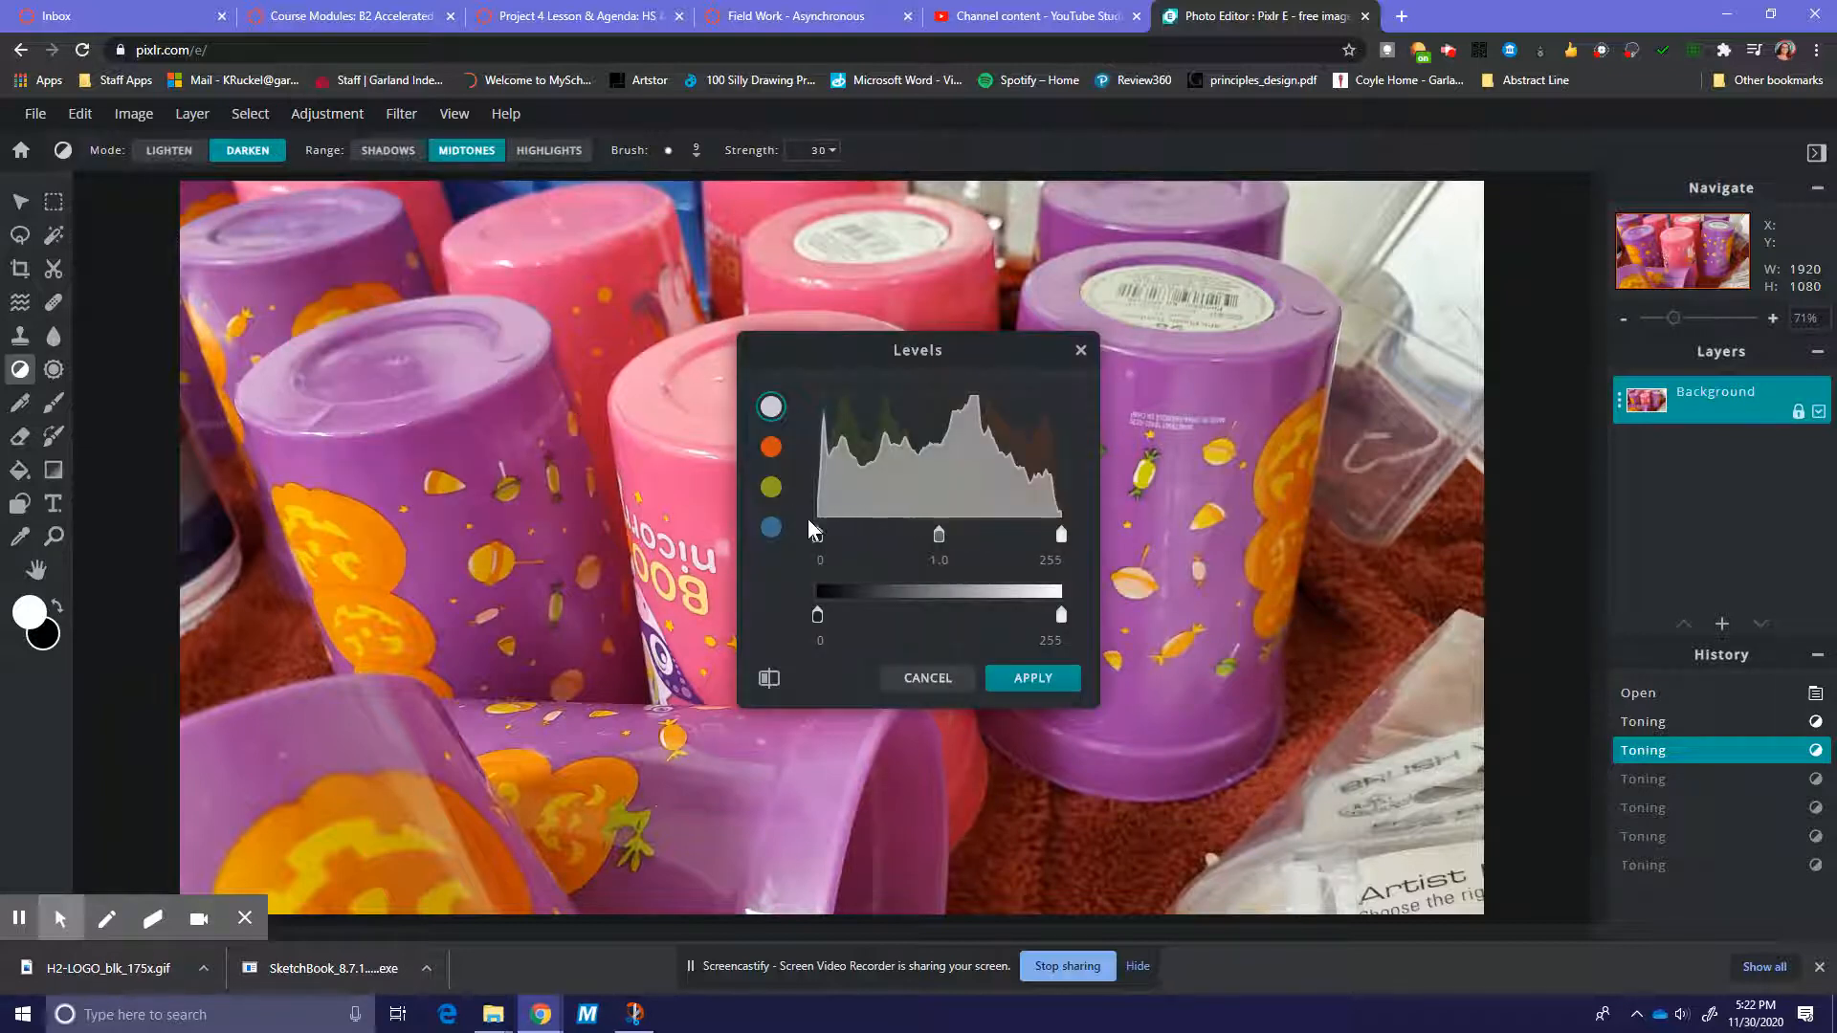
drag(820, 547, 827, 548)
drag(1061, 536, 947, 538)
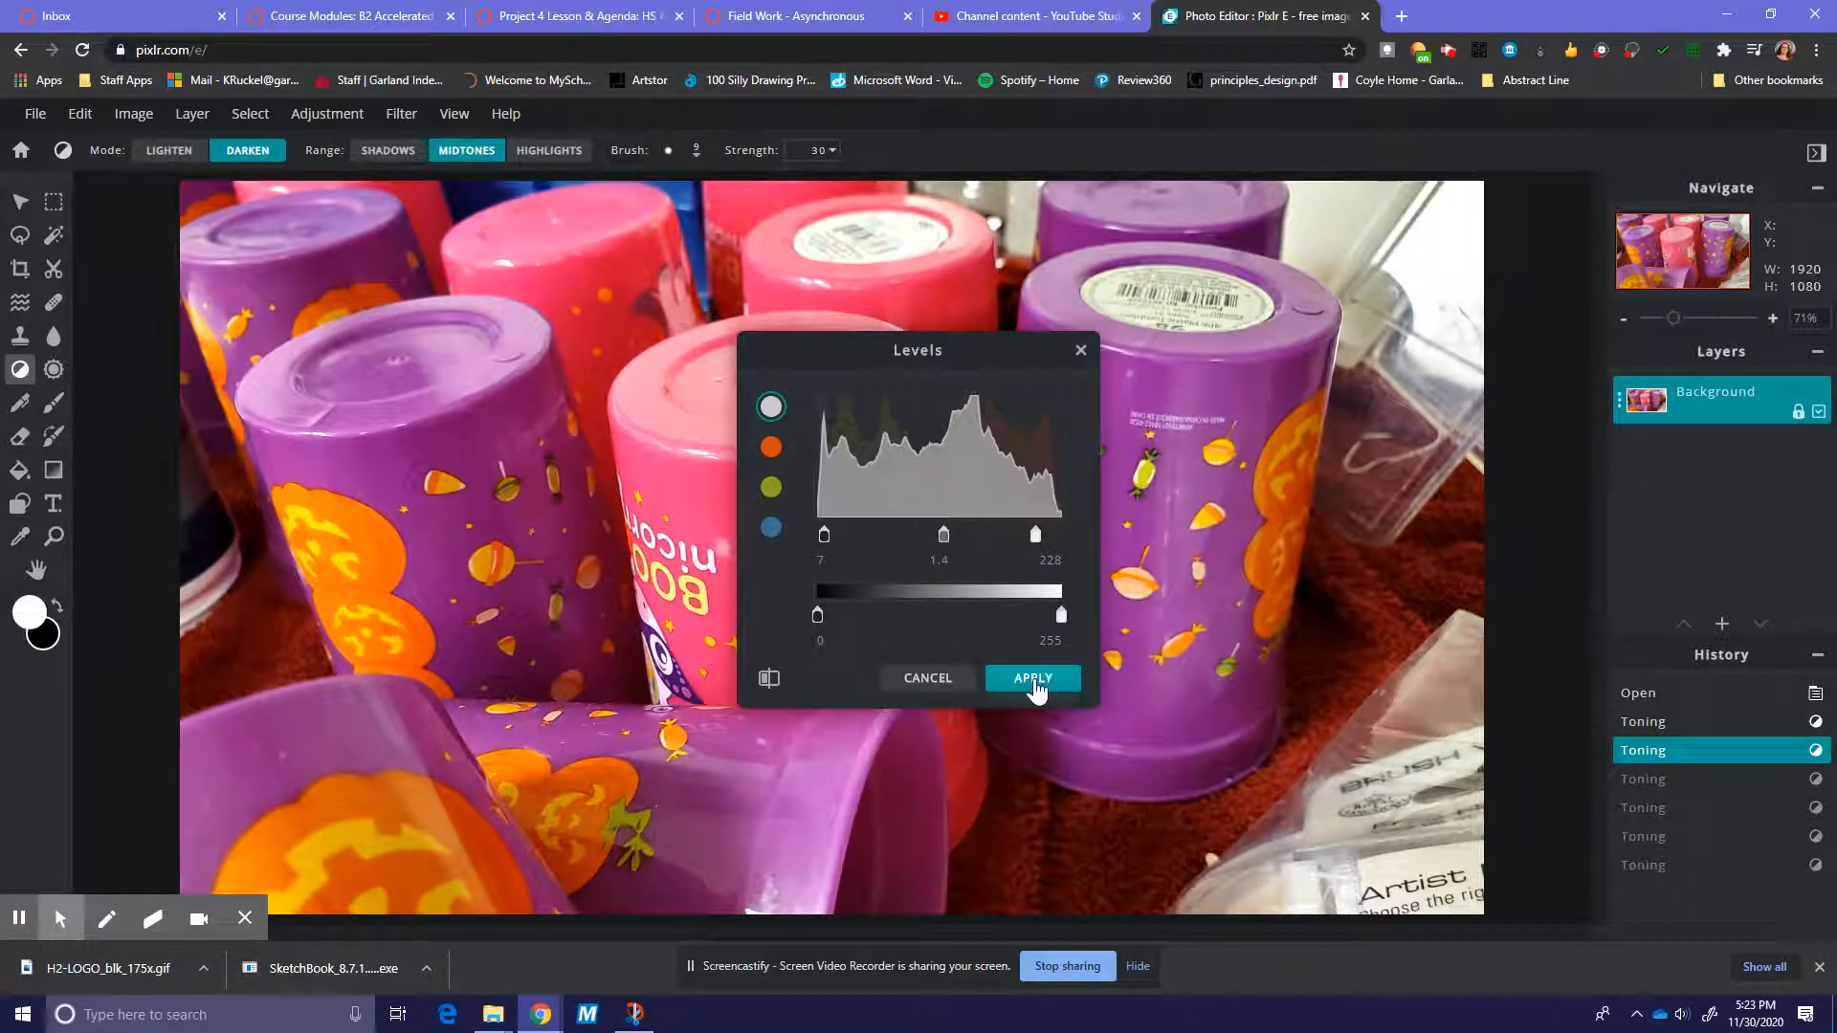
click(1034, 681)
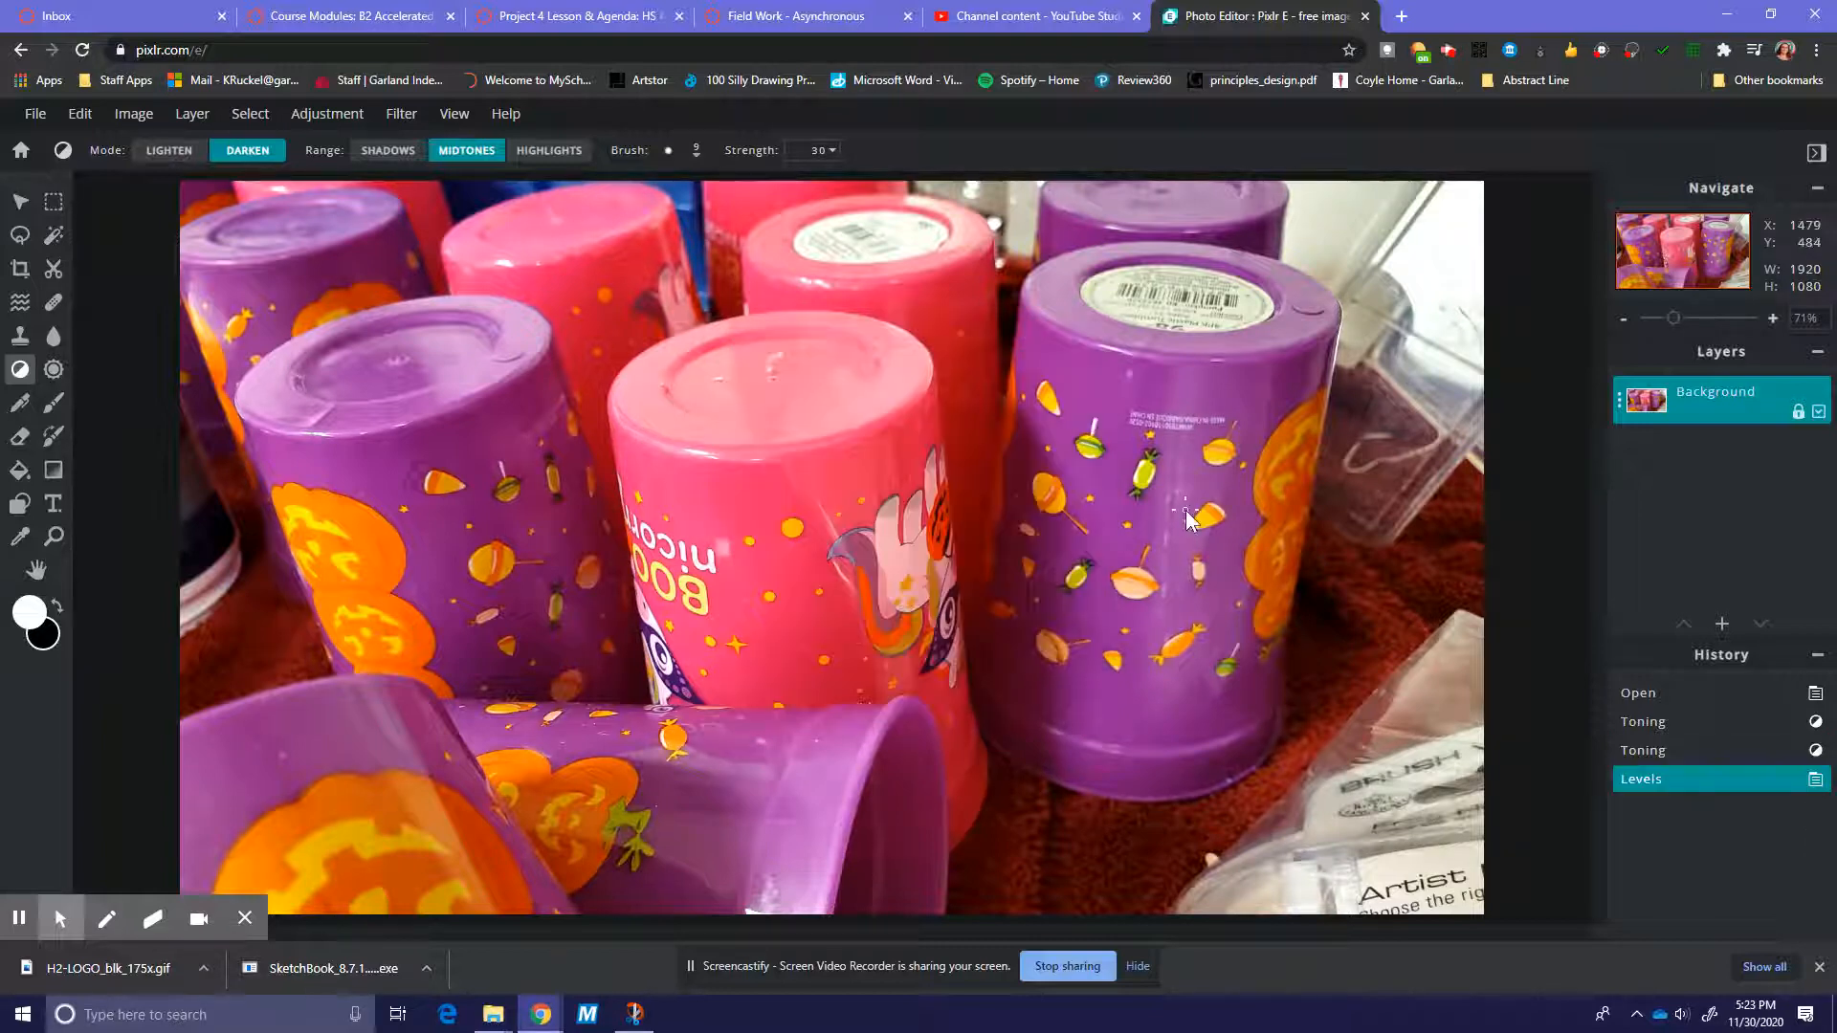
Apply a Brightness & contrast adjustment with the contrast set to 72
click(333, 116)
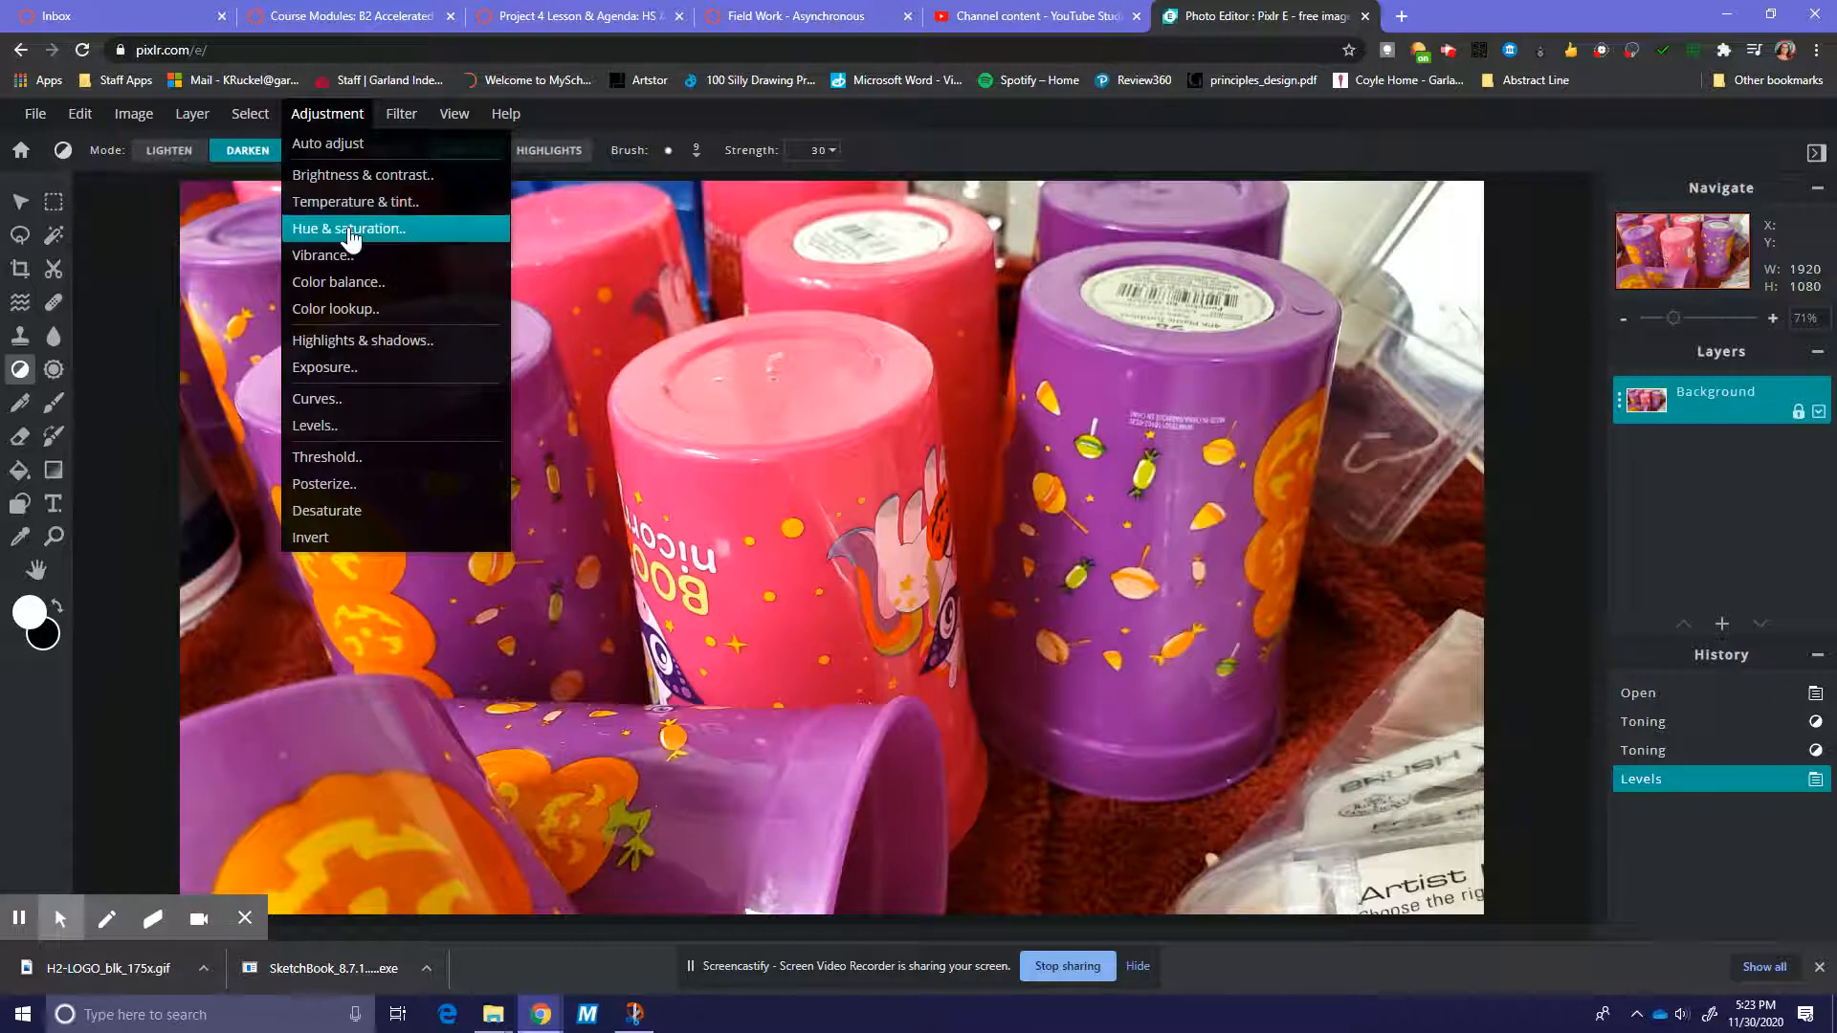
click(356, 174)
drag(920, 548, 1056, 622)
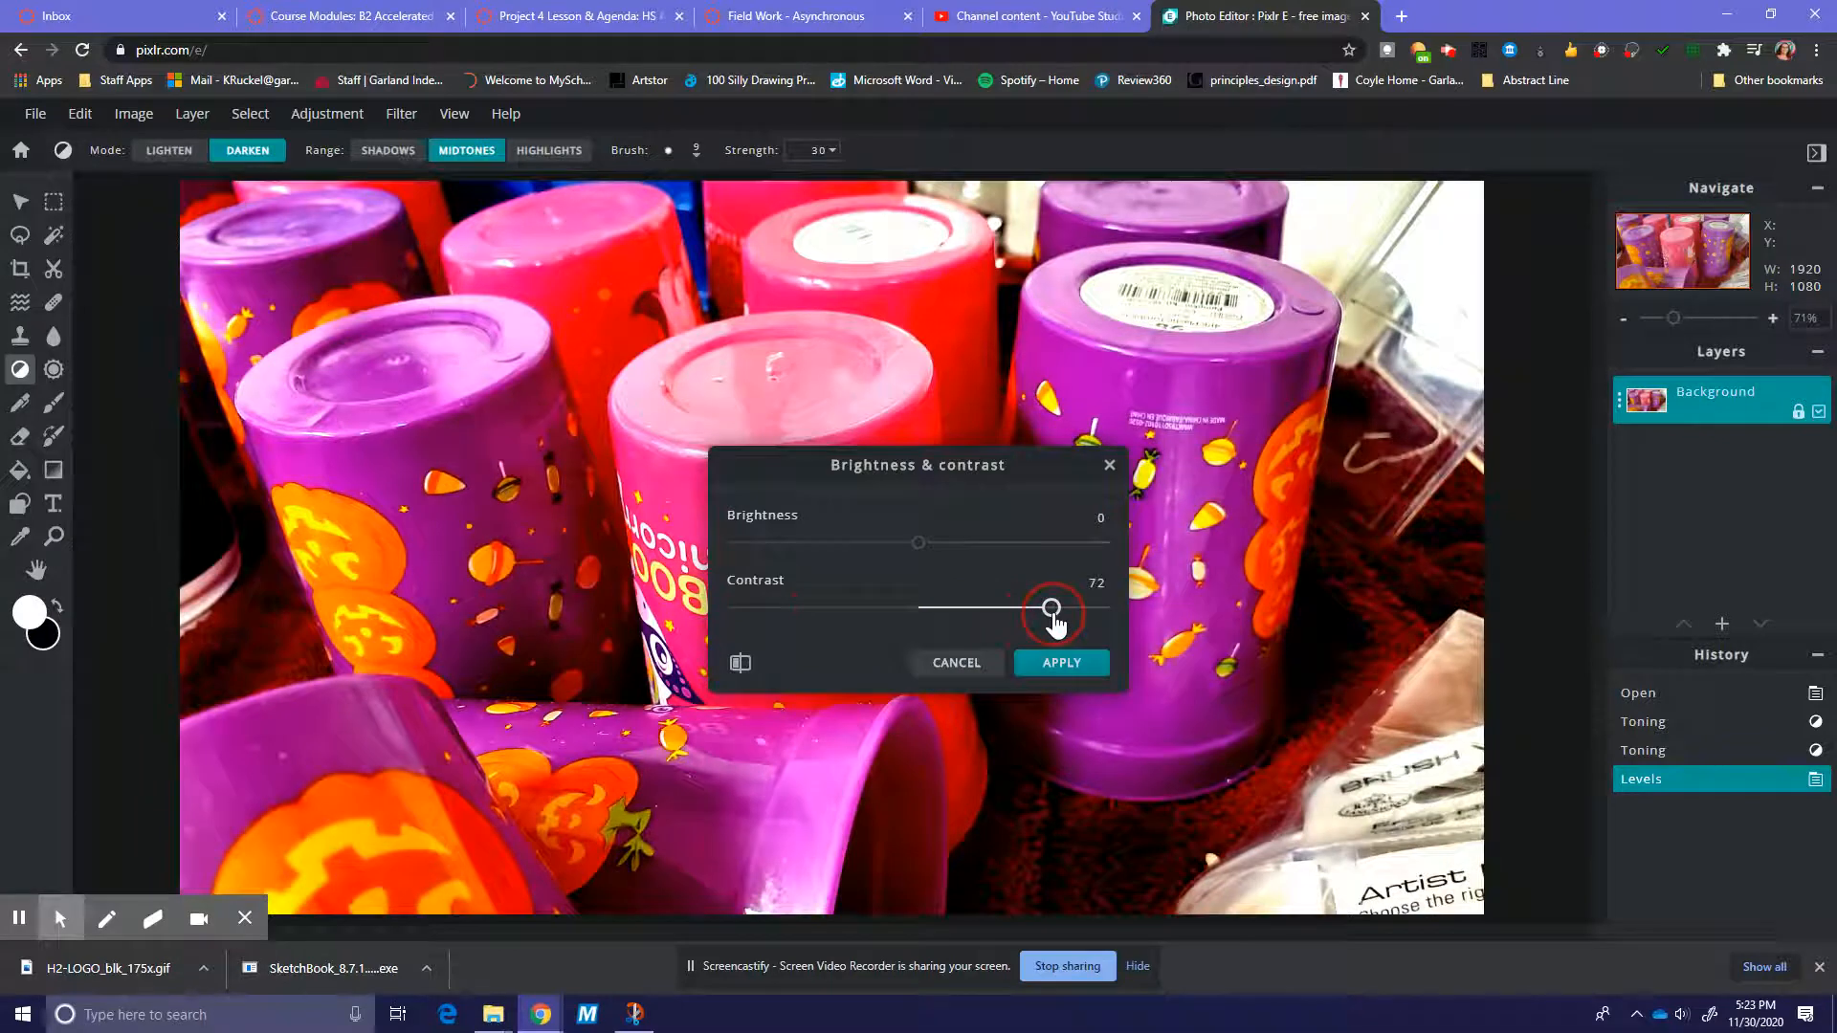
click(1053, 660)
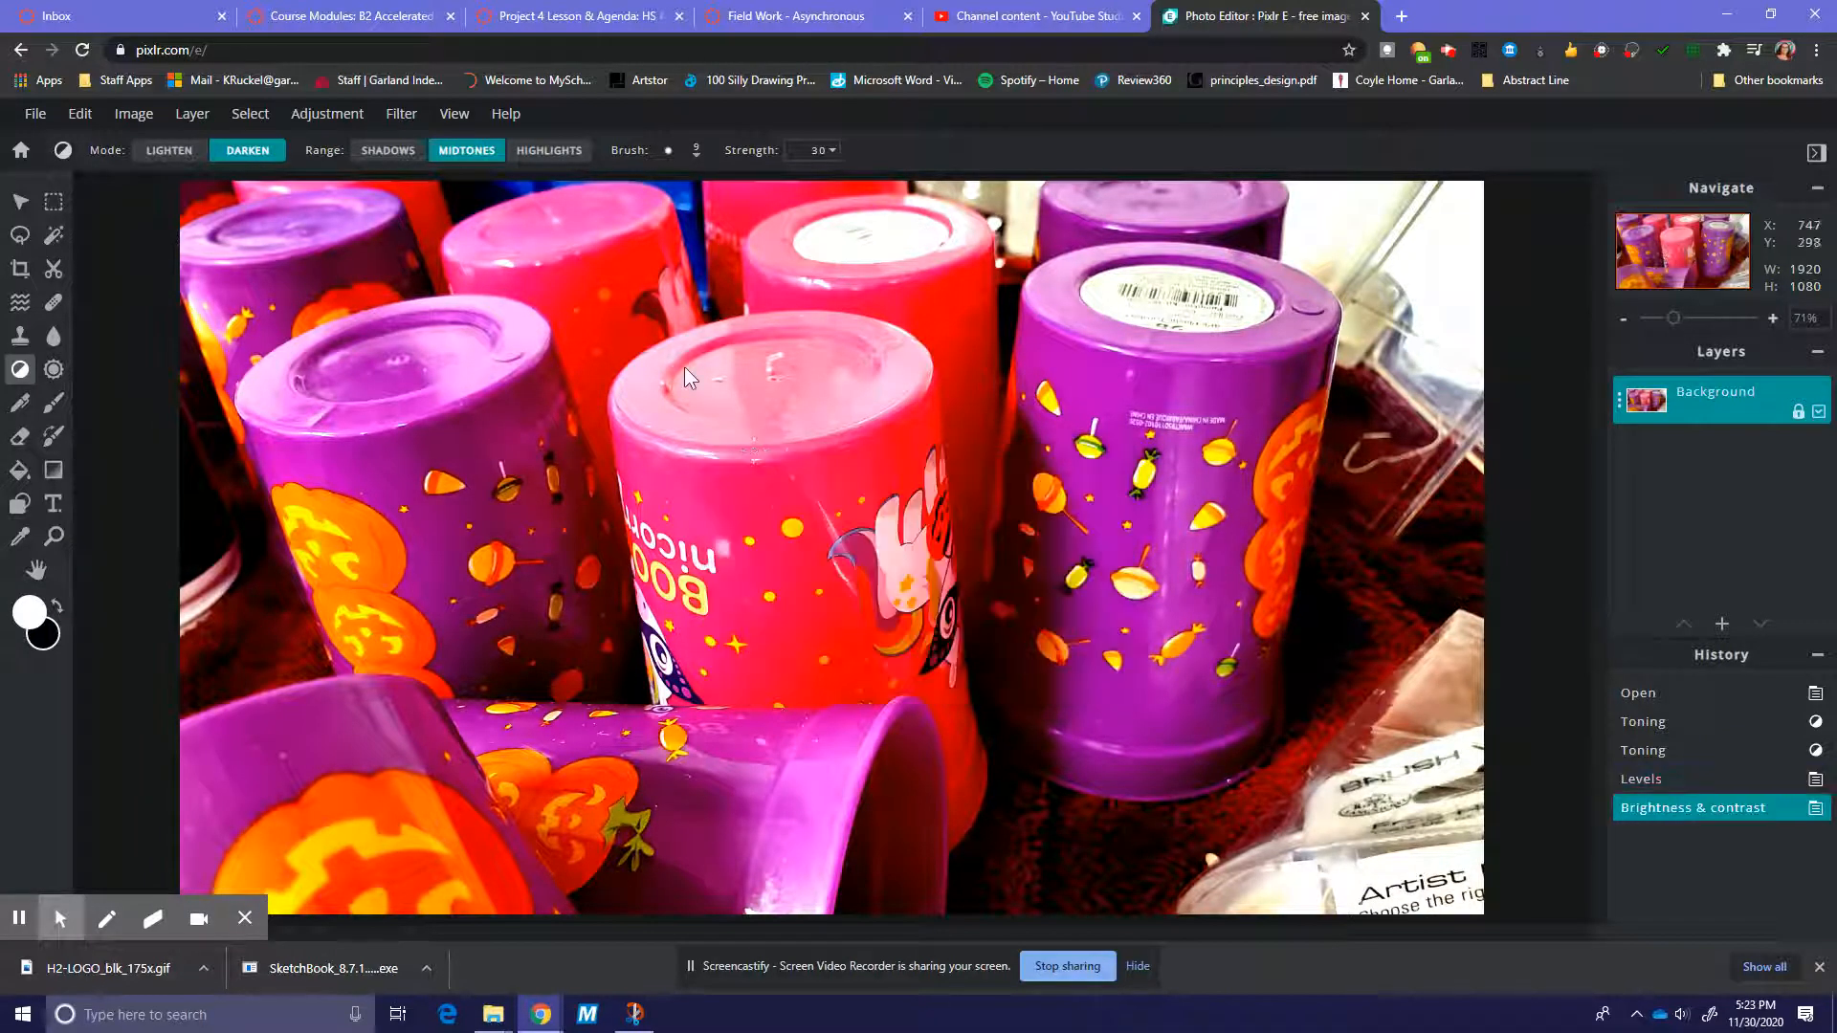
Try a Color balance on the midtones with red at 1 and green at 78, and return green to 0
click(315, 116)
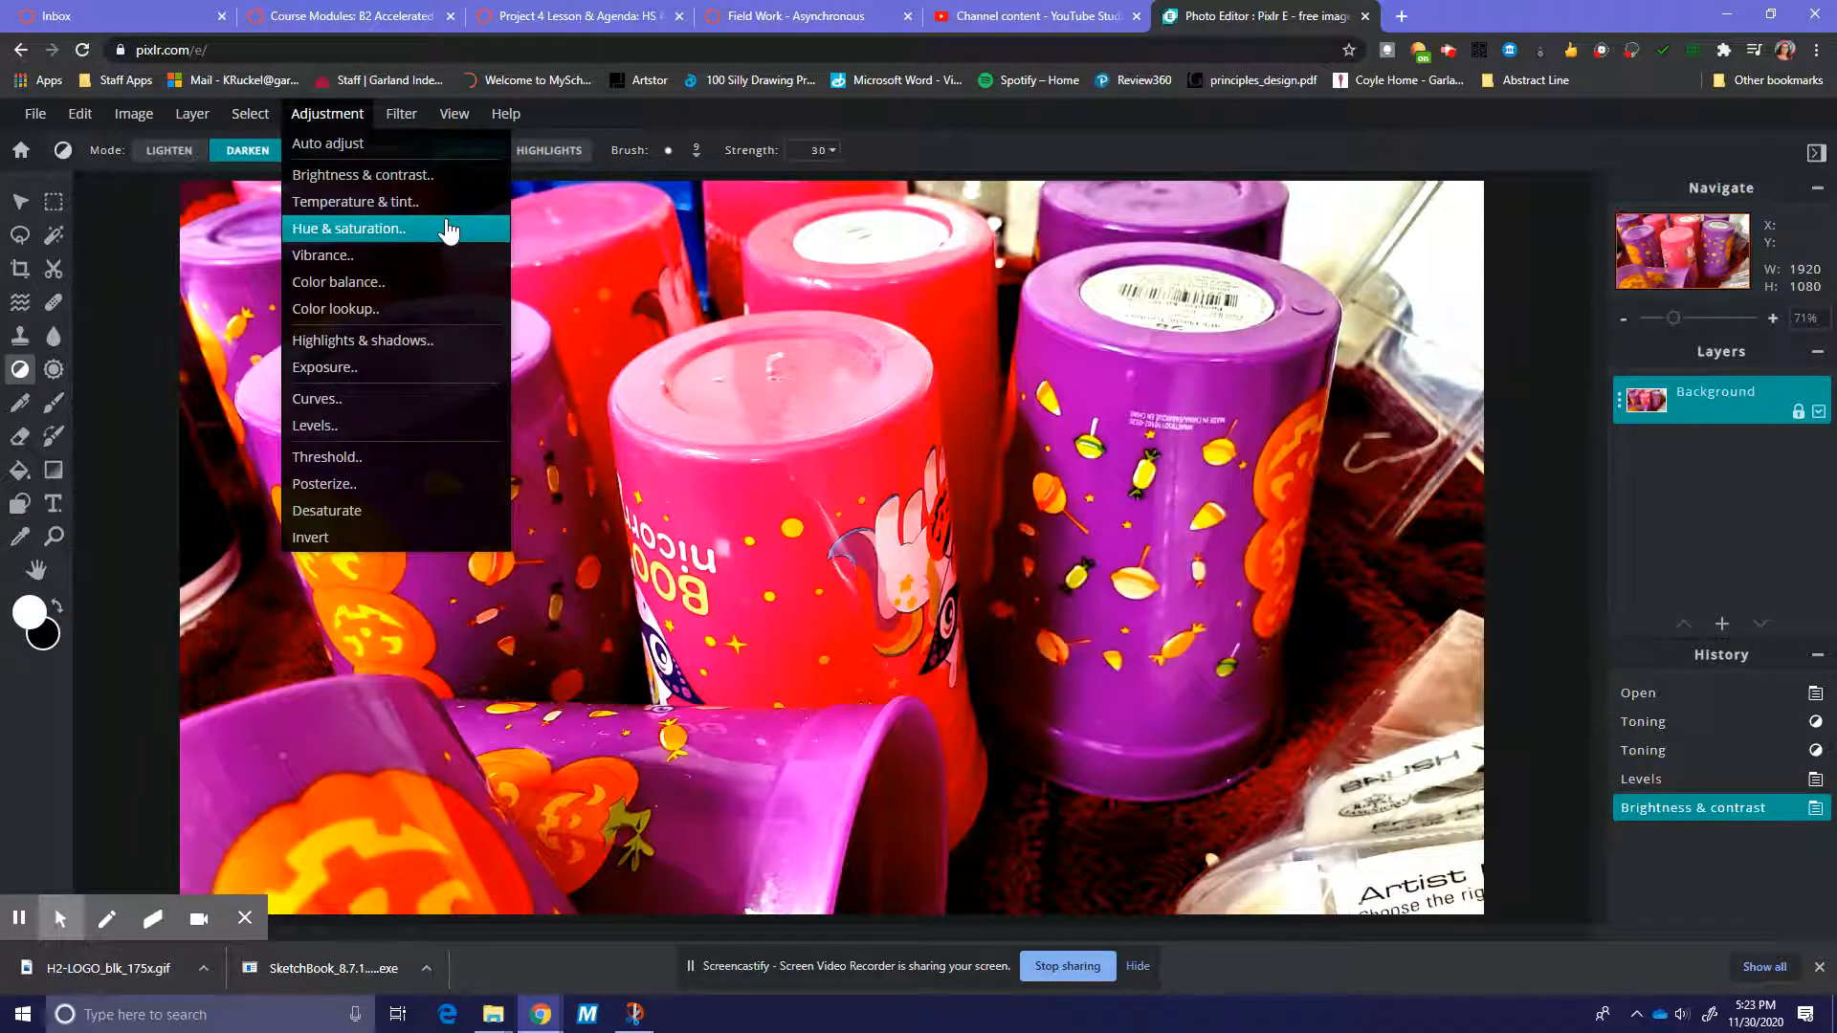
click(392, 282)
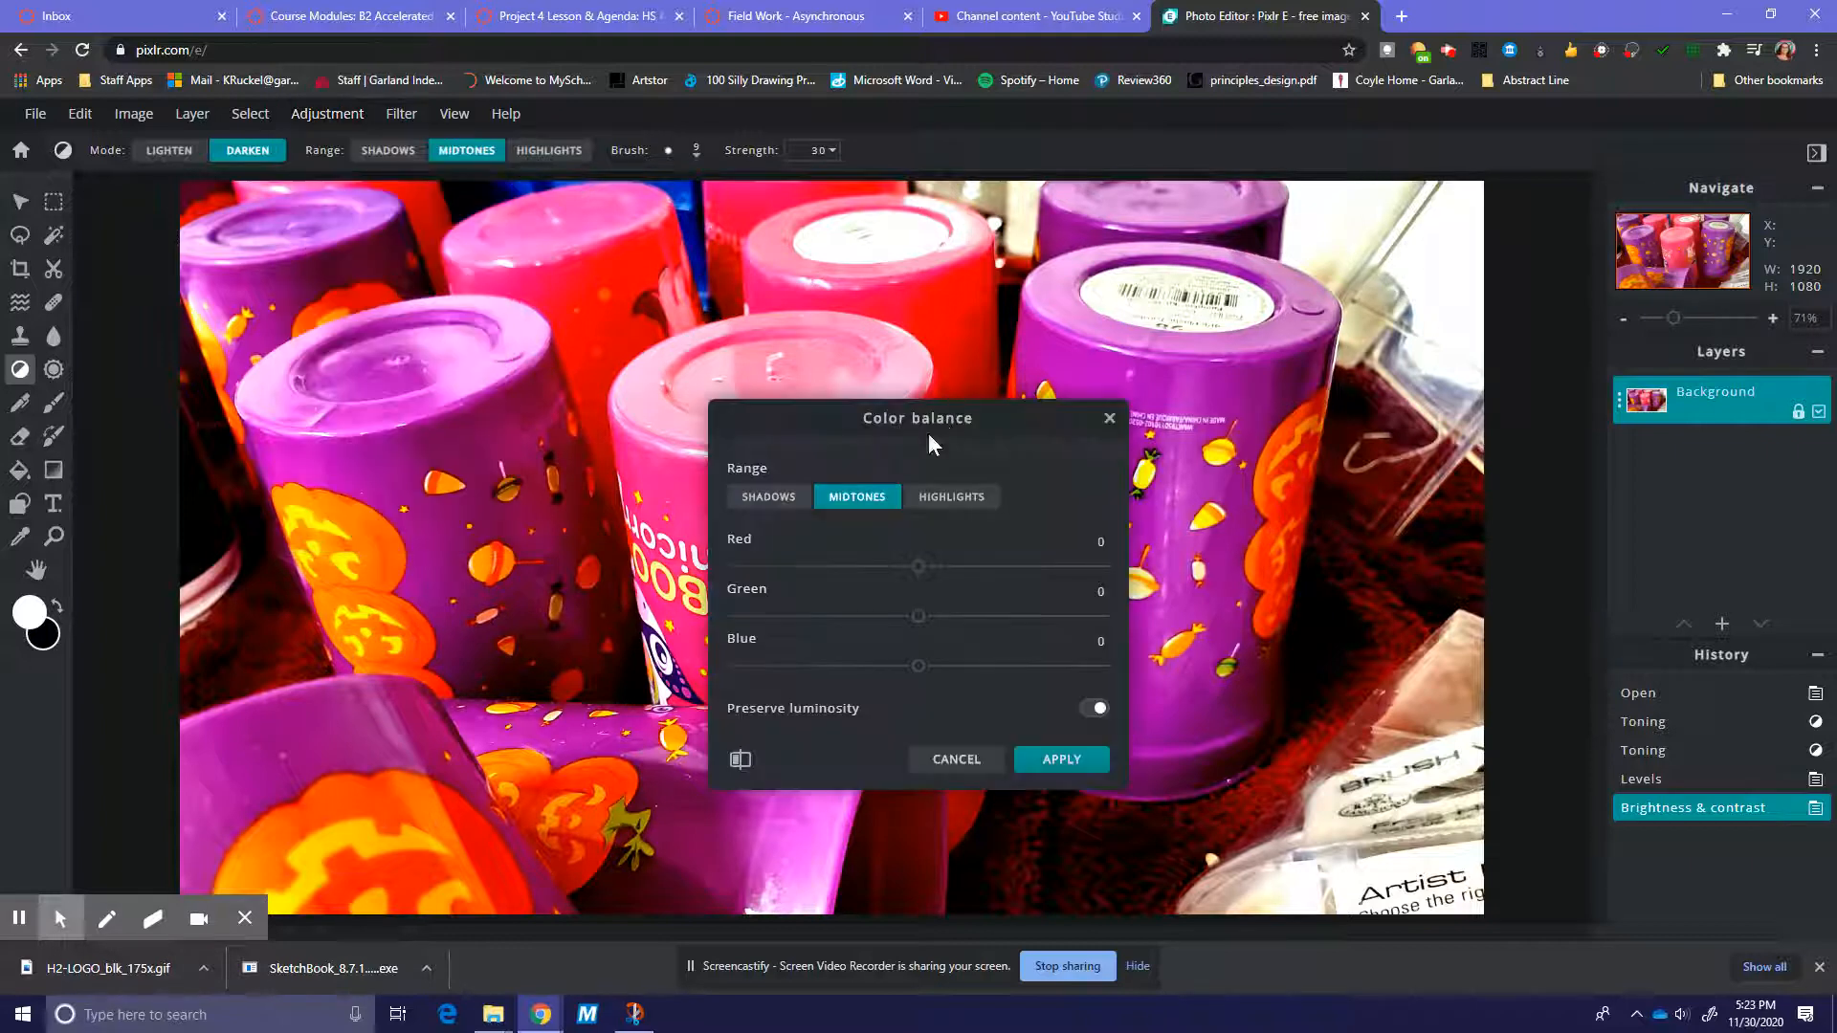
mouse_move(943, 577)
mouse_down()
mouse_move(1059, 579)
mouse_move(736, 578)
mouse_move(916, 578)
mouse_up()
drag(924, 625, 1074, 624)
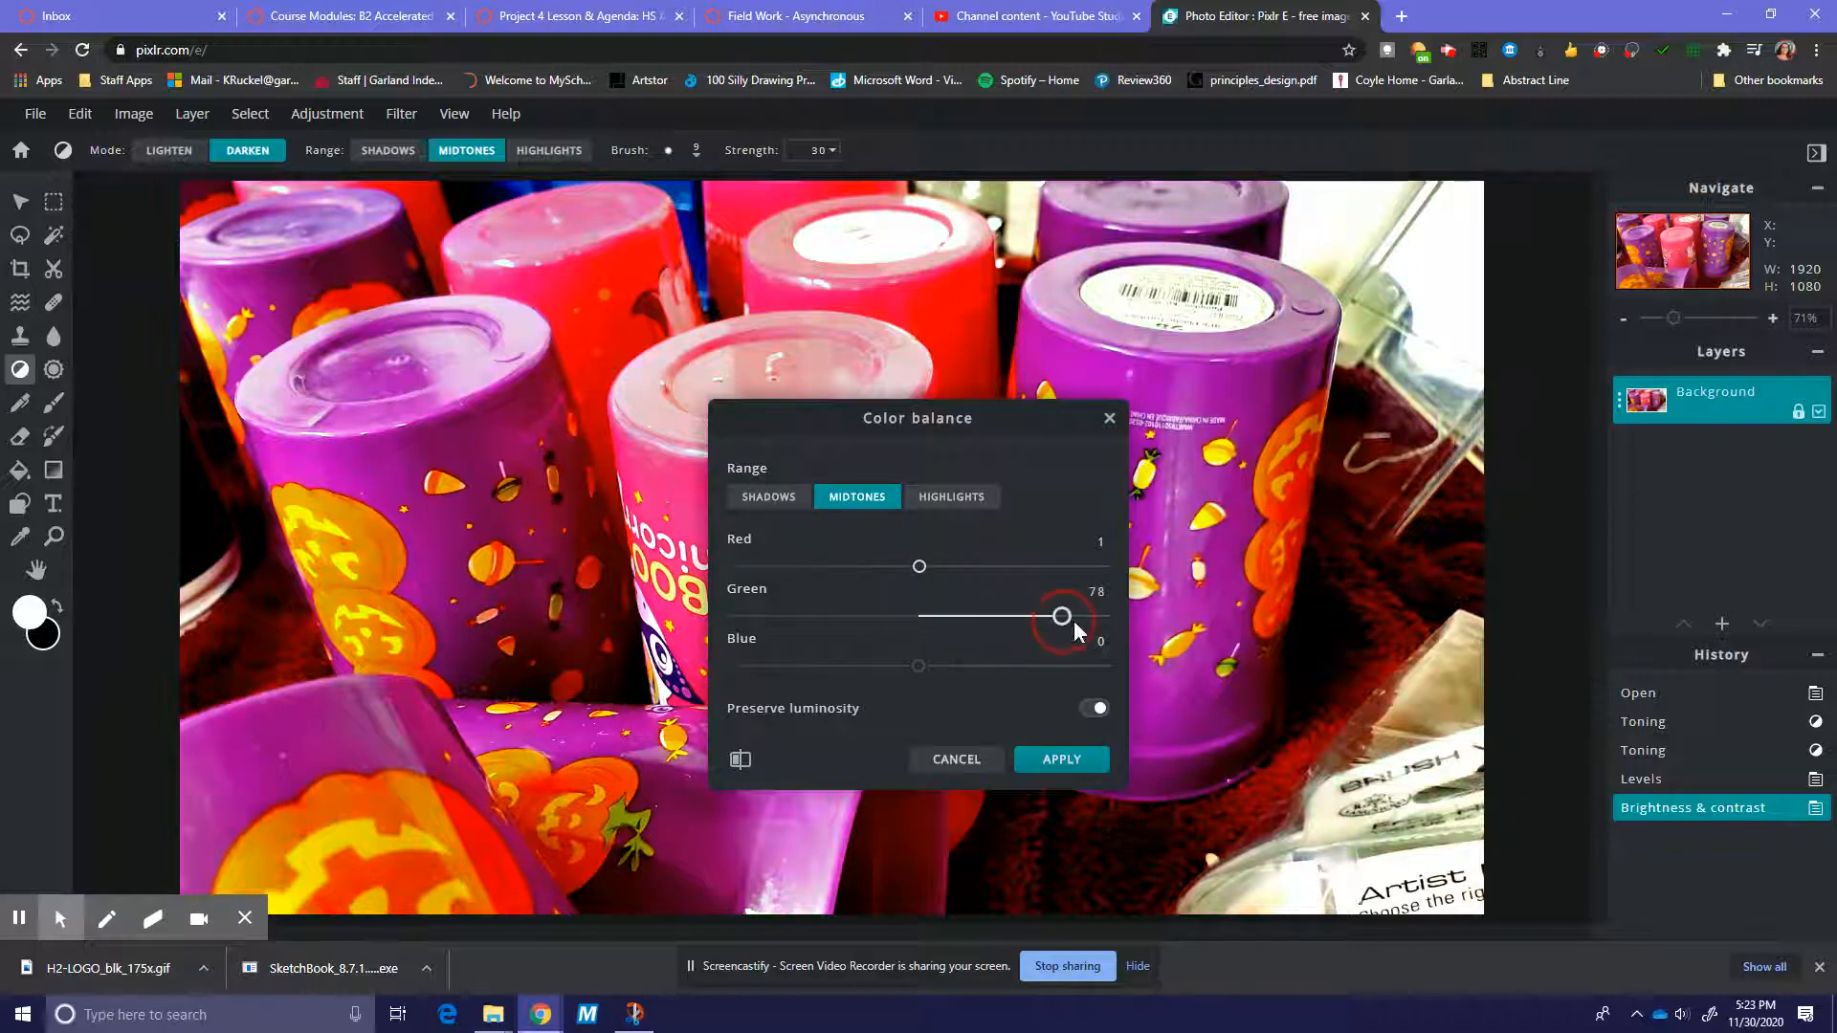
drag(843, 635, 921, 636)
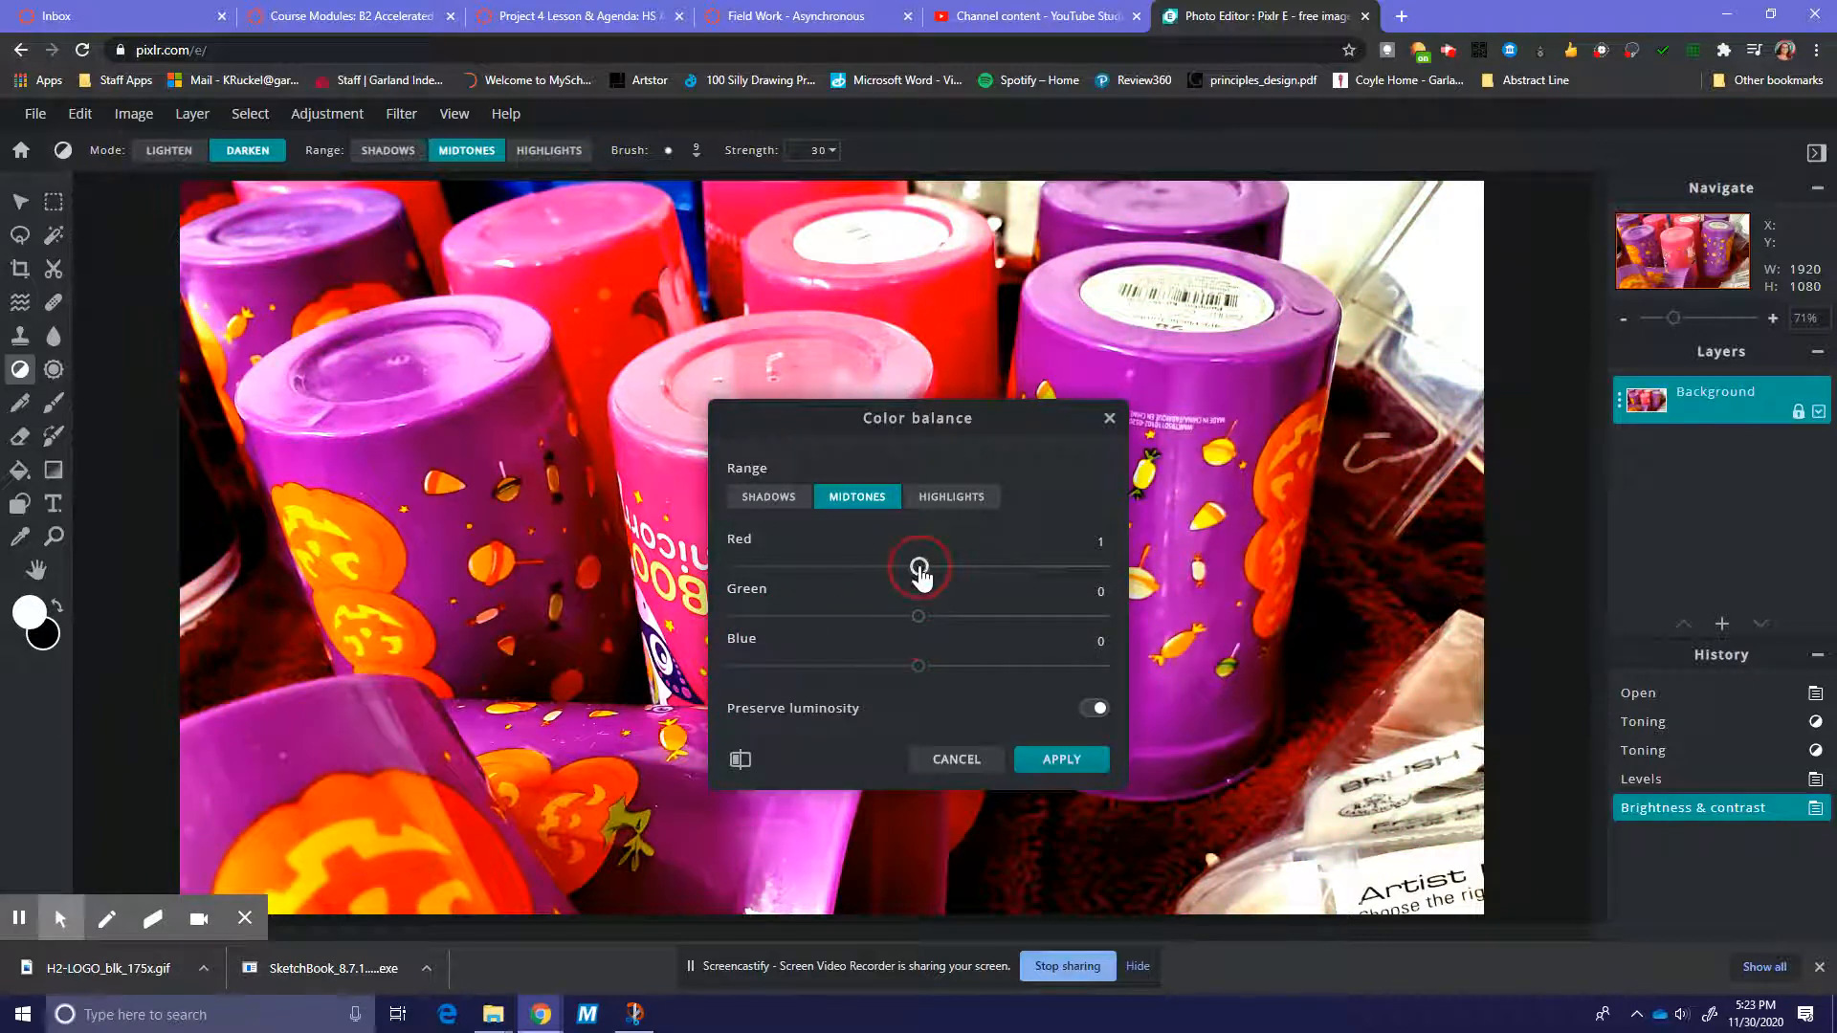
Try a Color balance on the highlights with red at -7, green at 1 and blue at 55, and cancel the adjustment
click(953, 499)
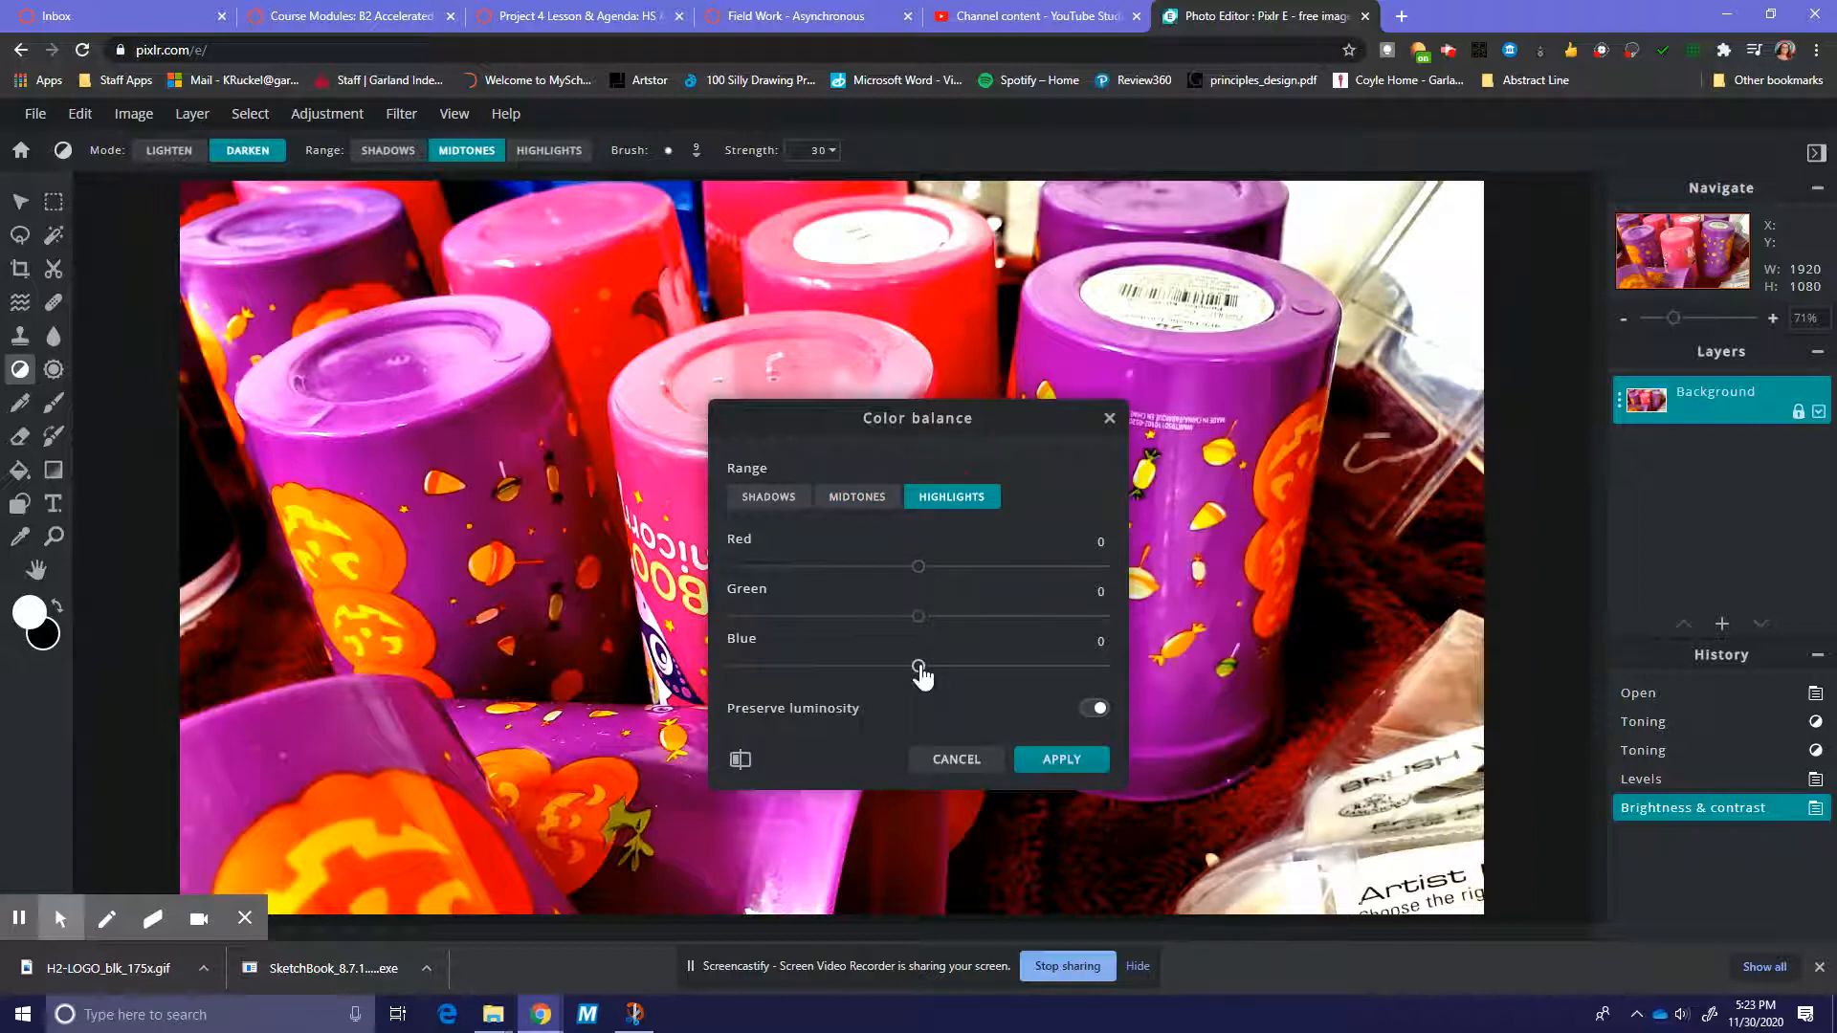
drag(920, 668, 1050, 672)
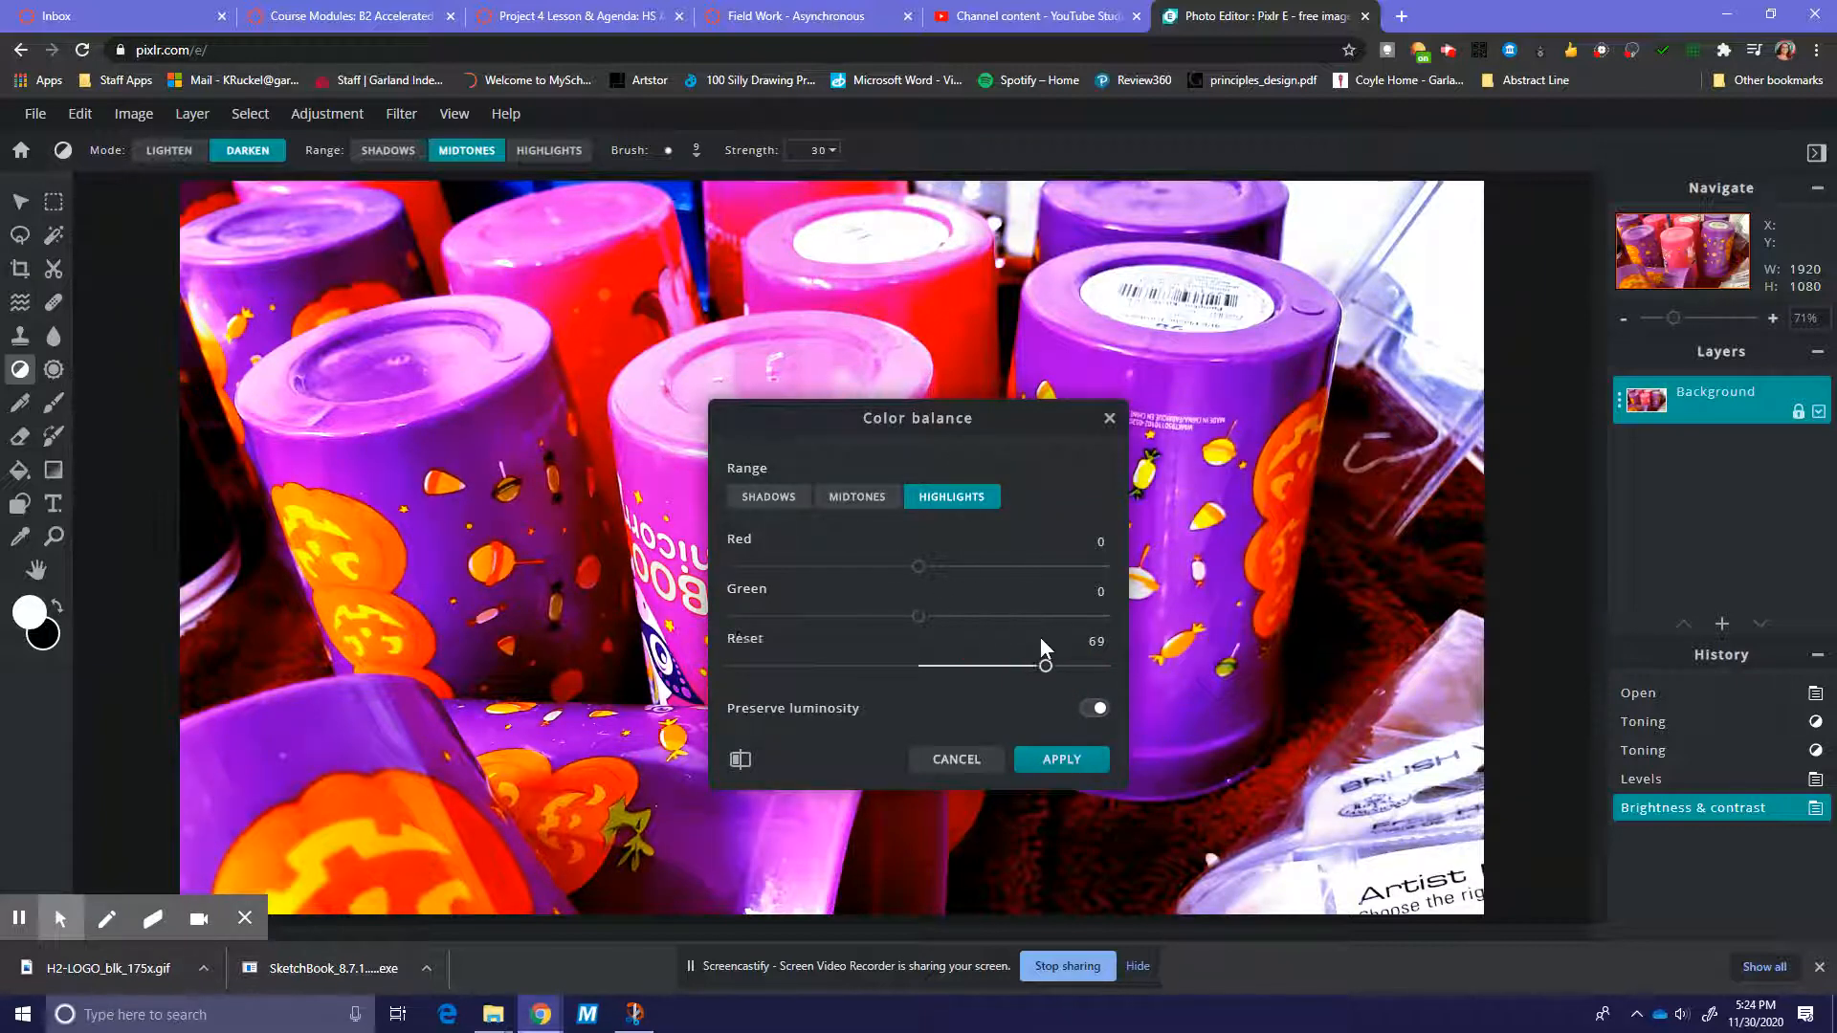
drag(1034, 674, 1022, 676)
drag(915, 622, 907, 570)
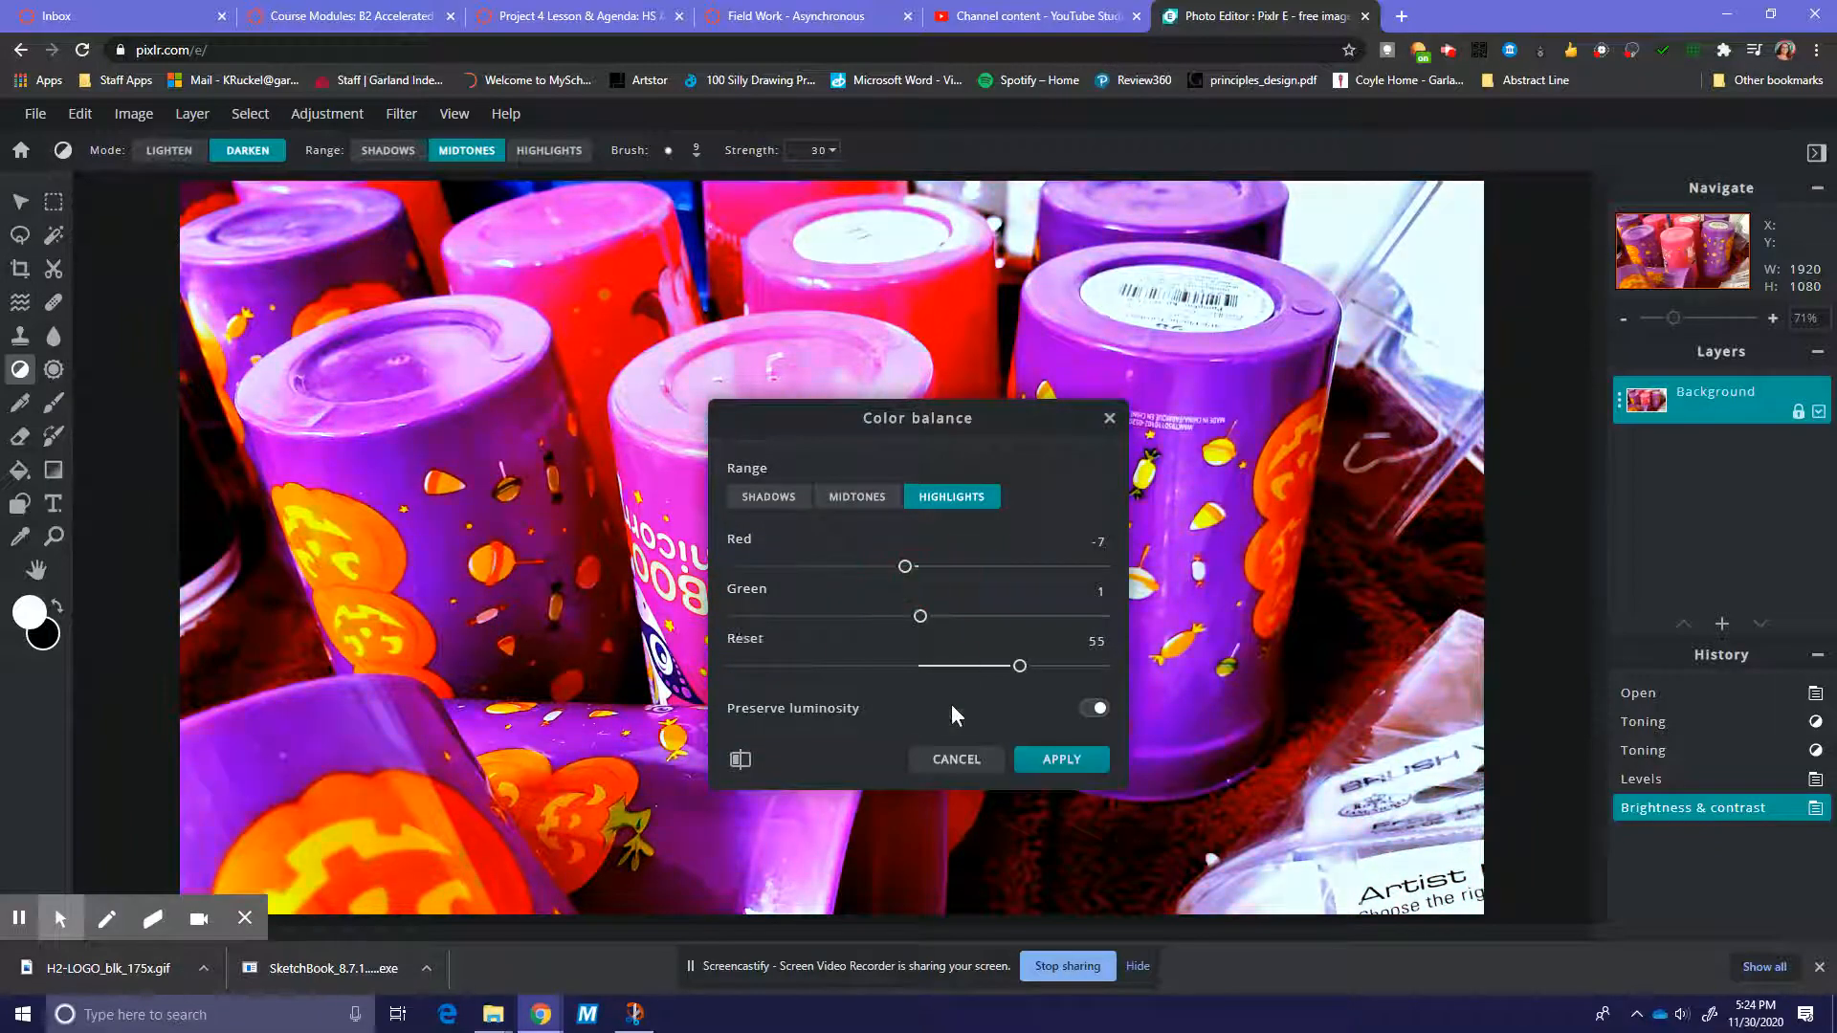
click(957, 761)
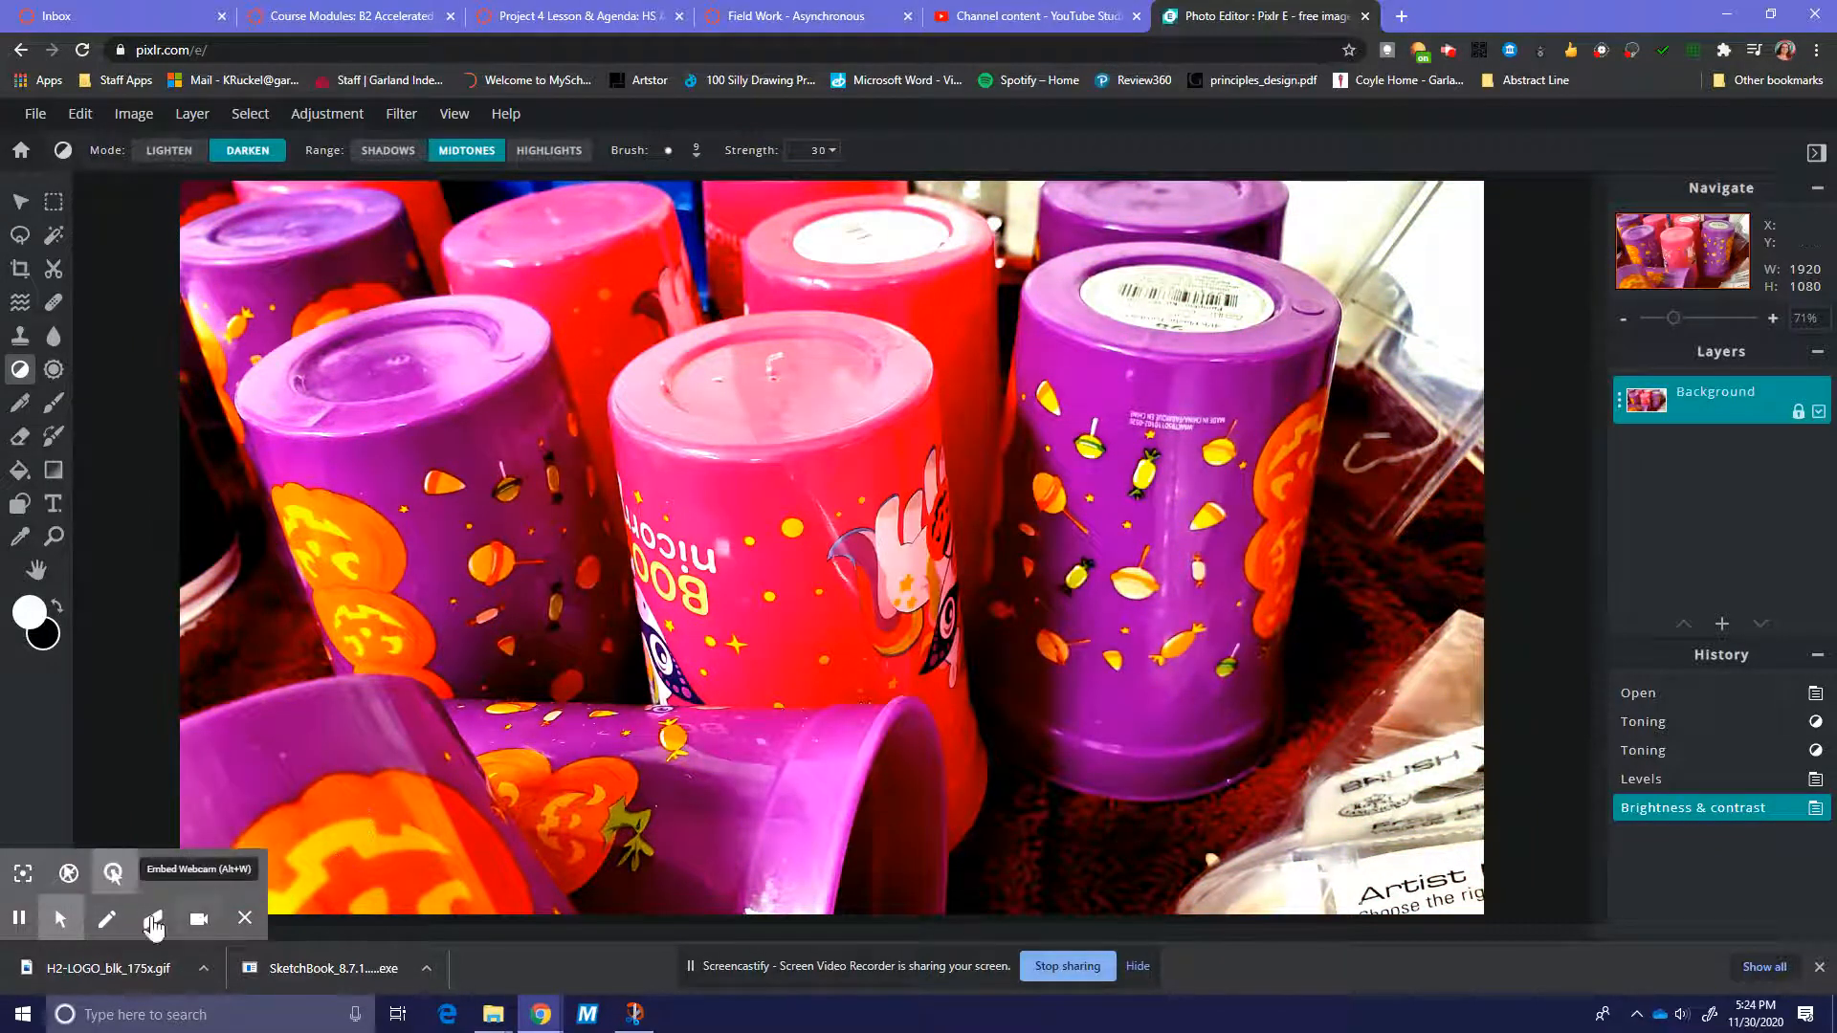
Try a Hue & saturation adjustment with hue at -19, cancel it, and dismiss the recording time notice
click(347, 123)
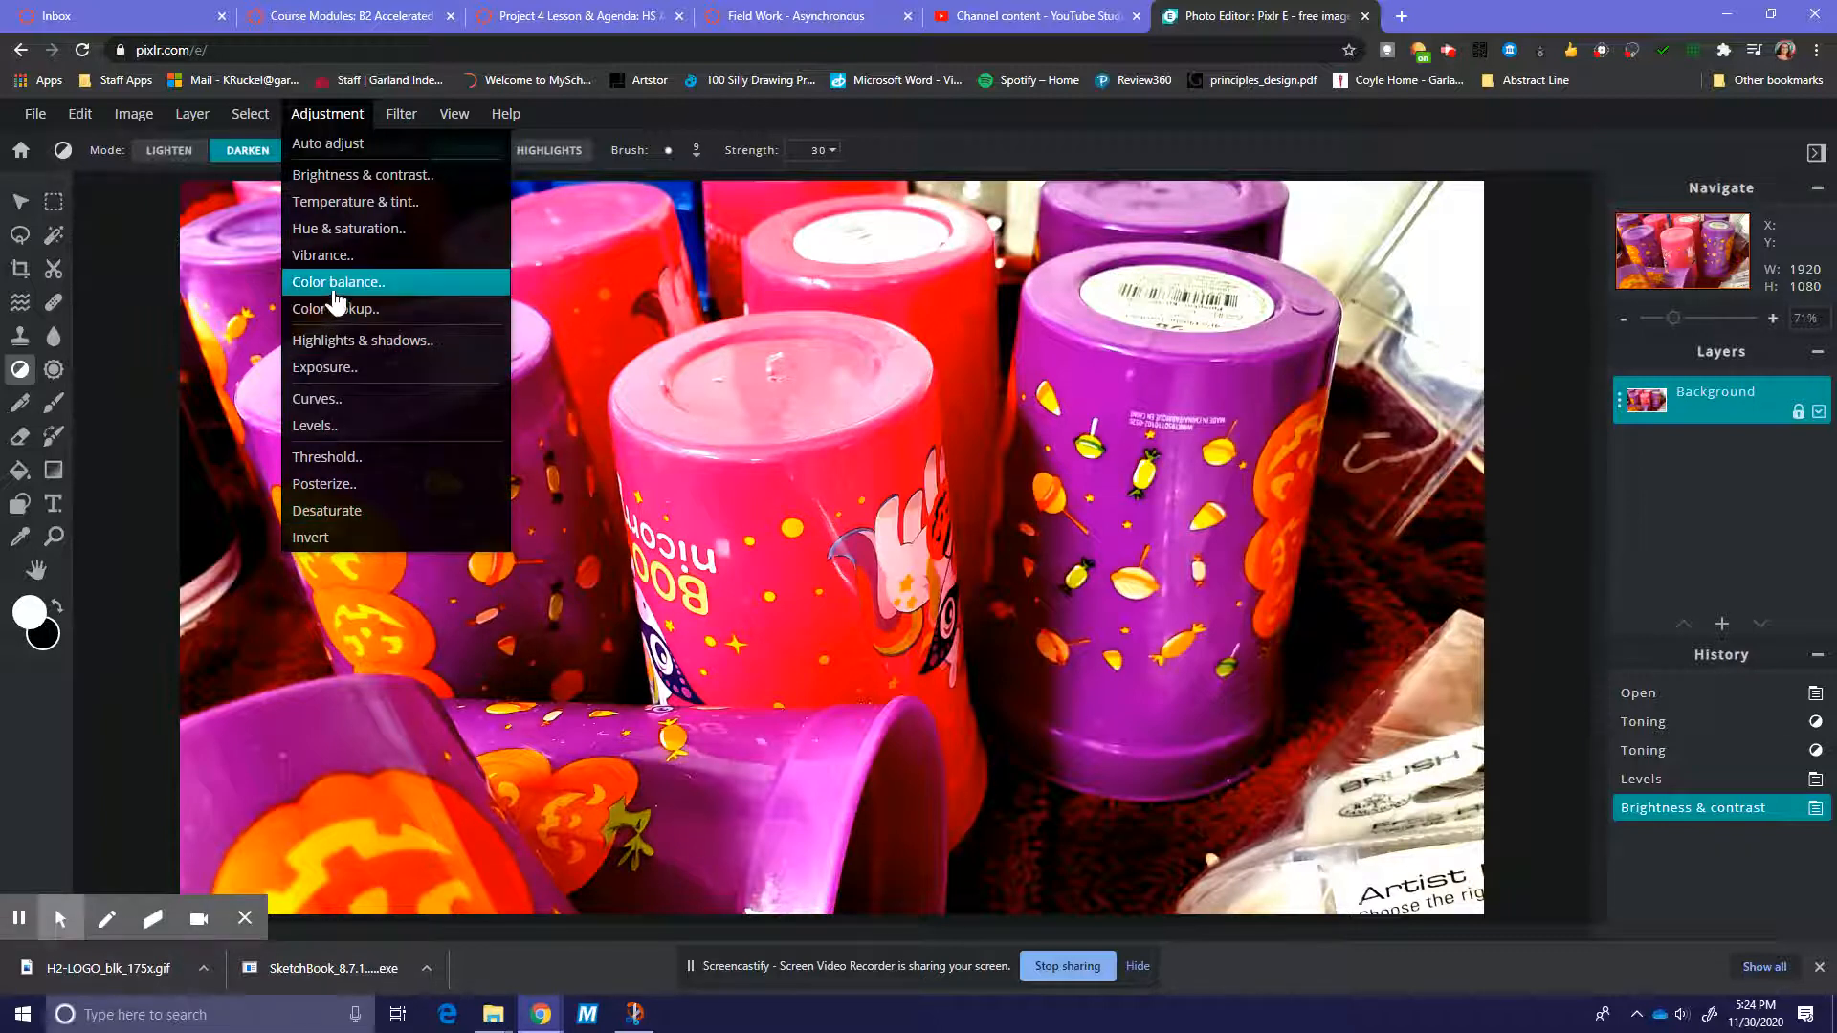
click(351, 228)
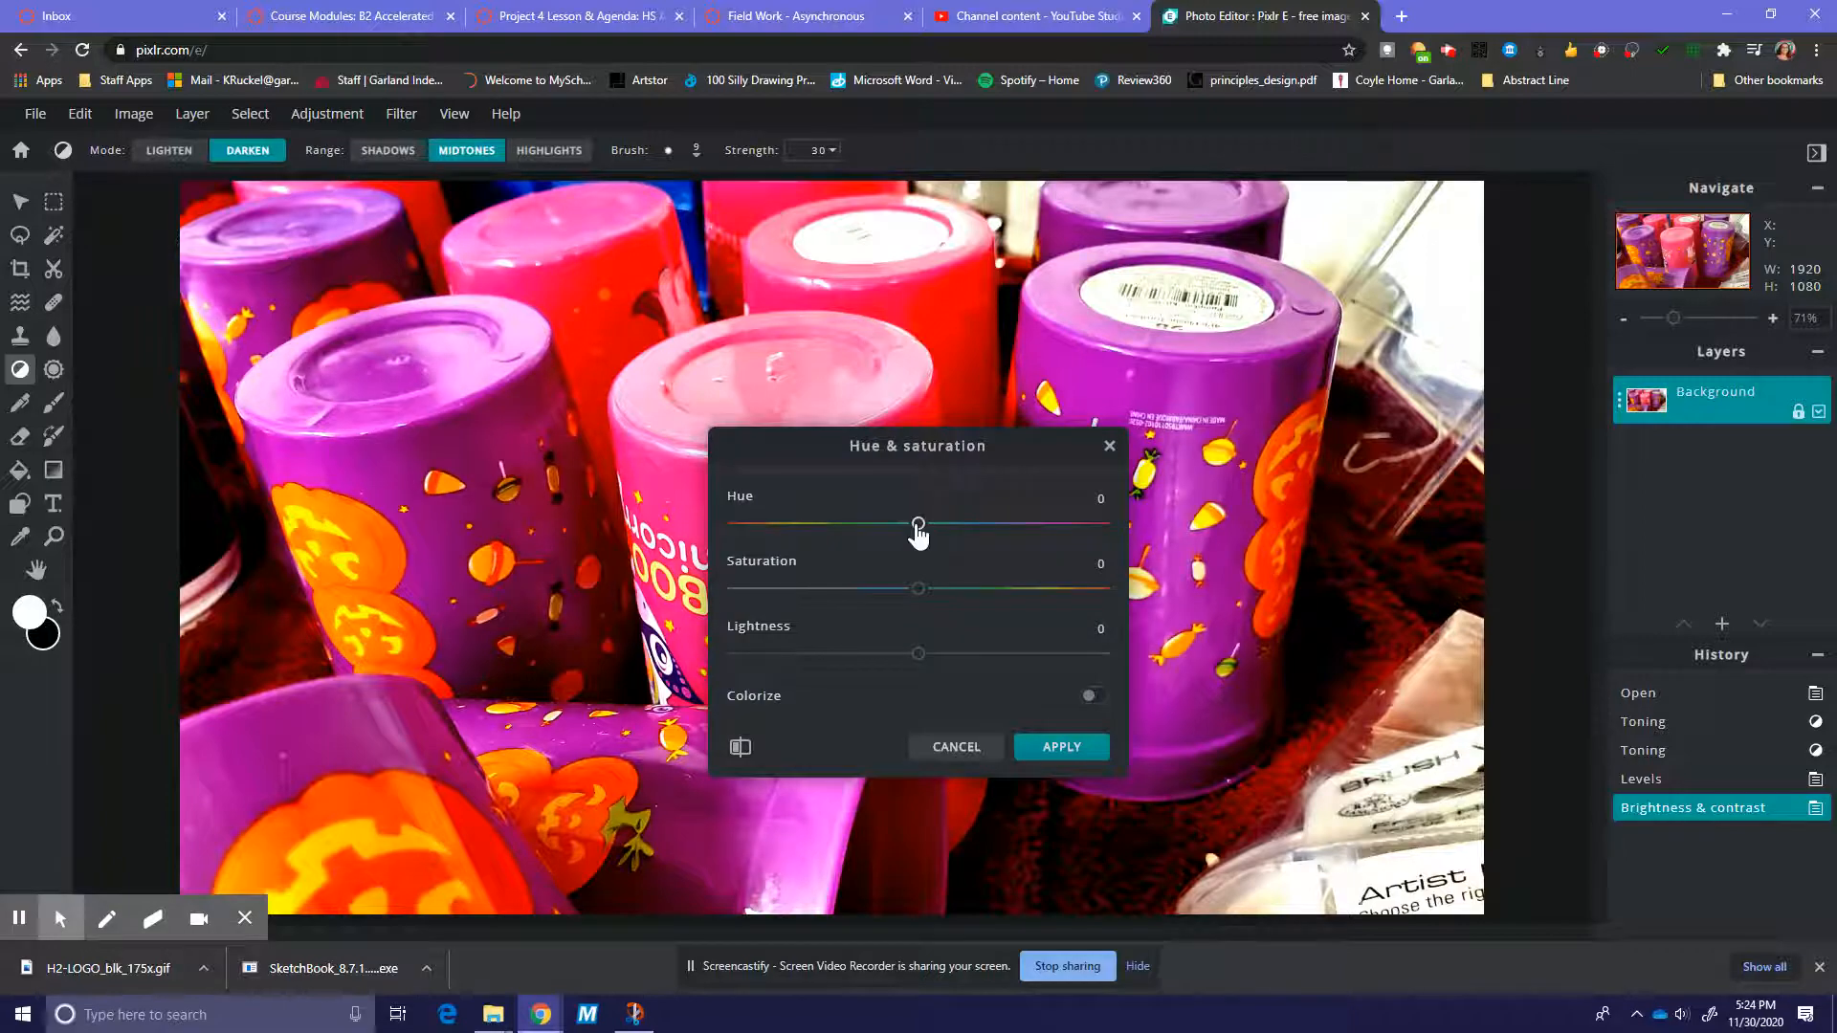
mouse_move(930, 534)
mouse_down()
mouse_move(1094, 534)
mouse_move(759, 539)
mouse_move(902, 539)
mouse_up()
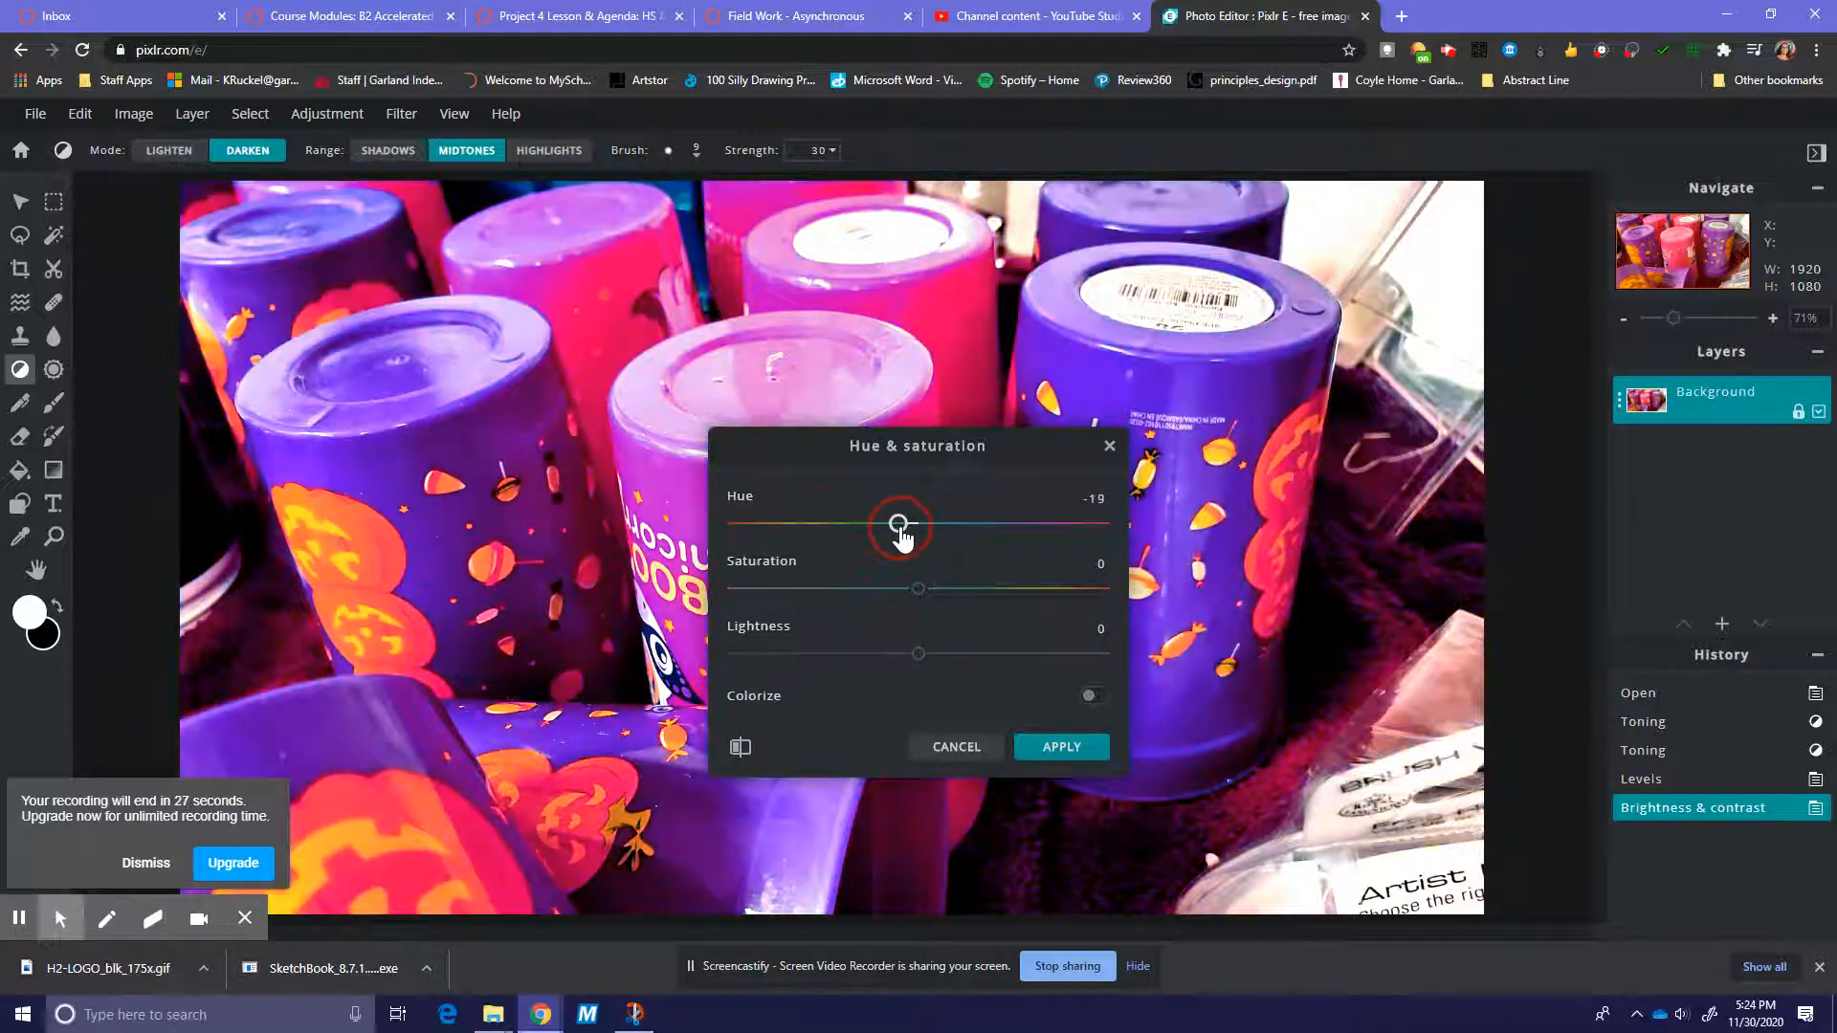
click(957, 746)
click(144, 864)
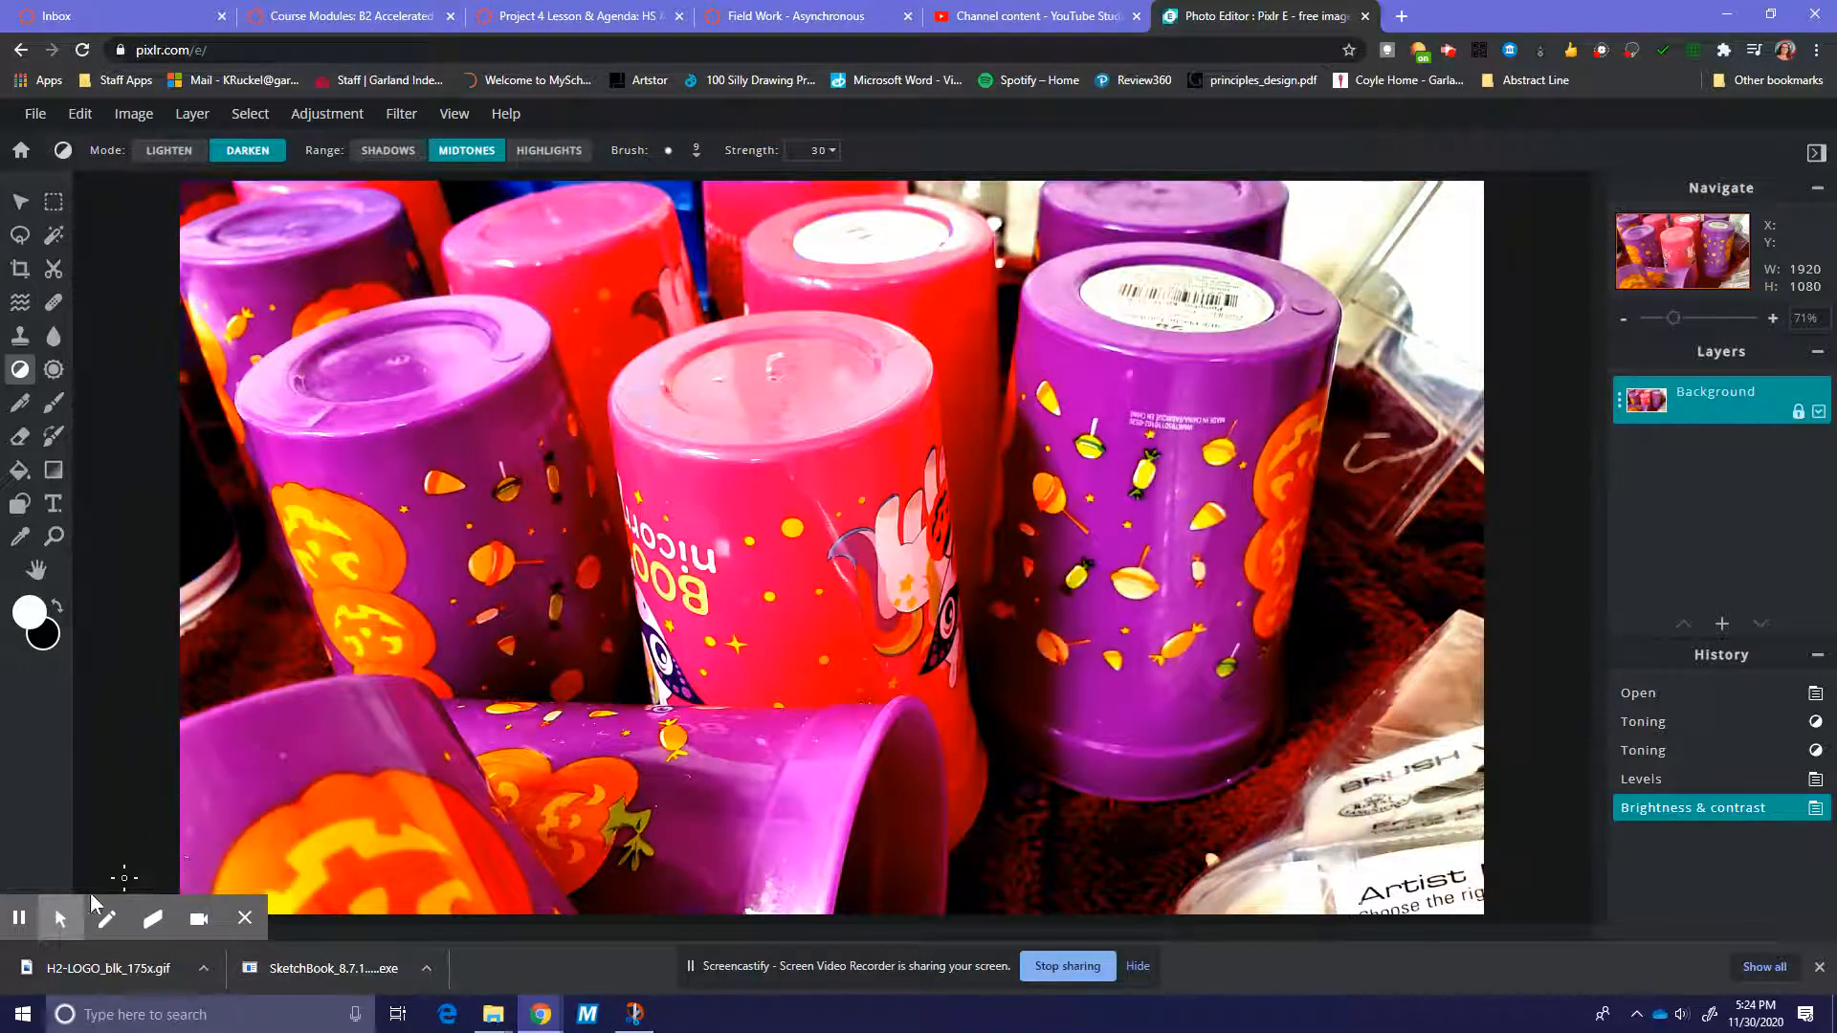